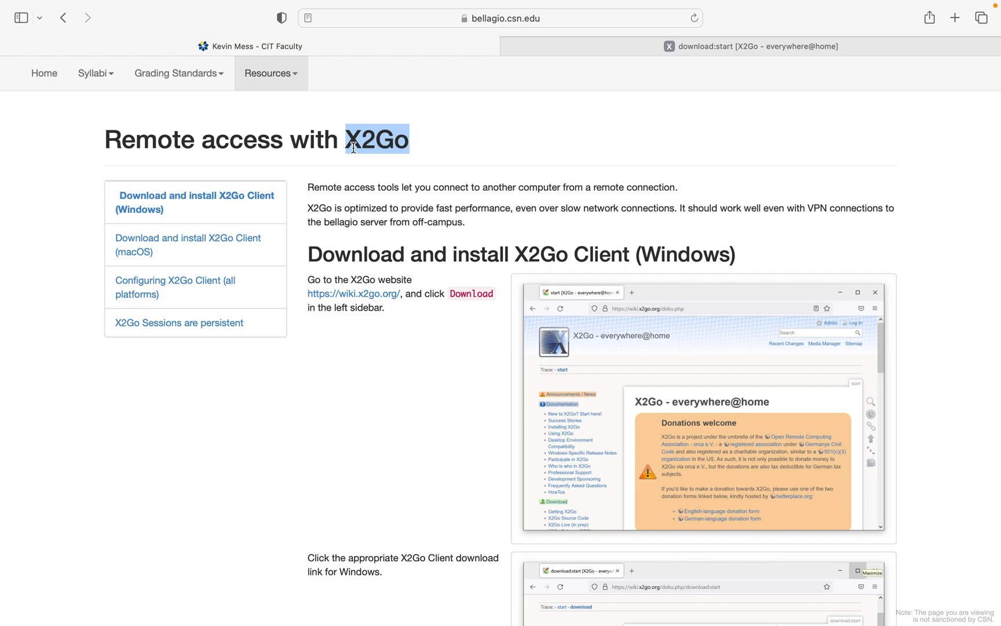
Clear the heading selection, view the guide's full web address, and dismiss the favourites panel.
left_click(474, 173)
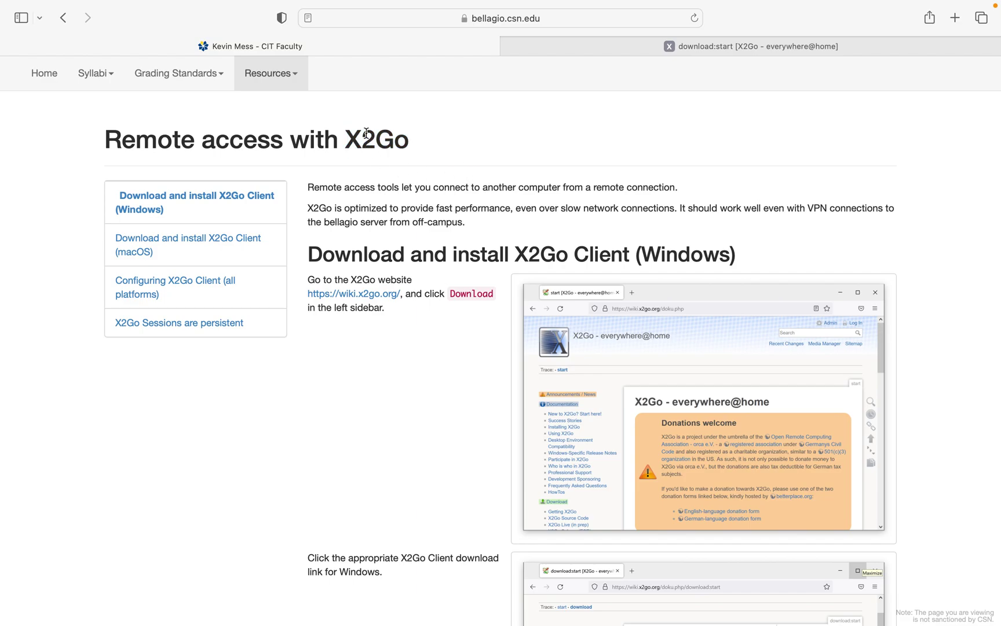
left_click(553, 35)
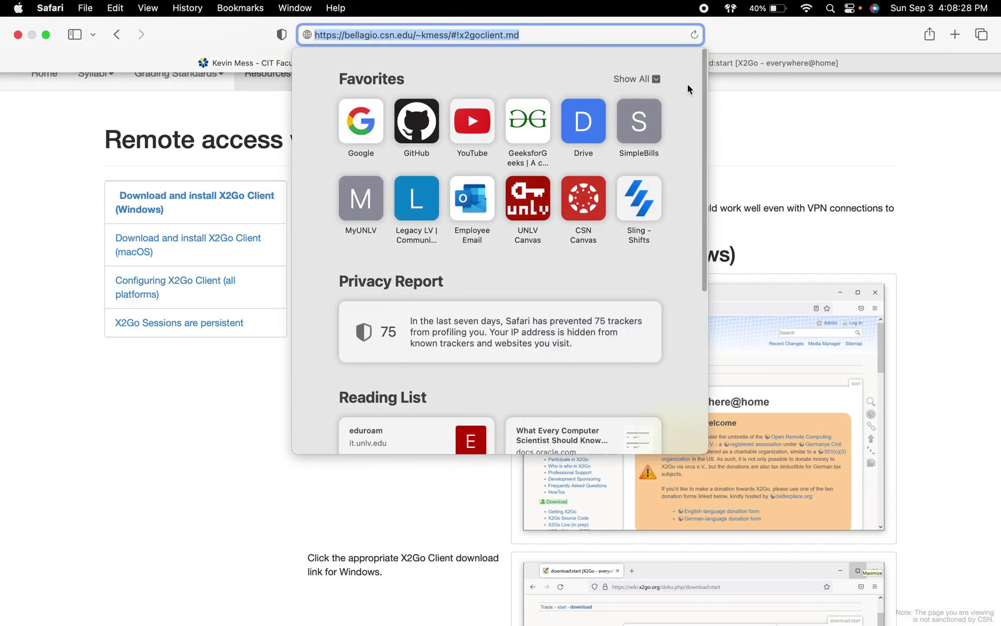
left_click(748, 122)
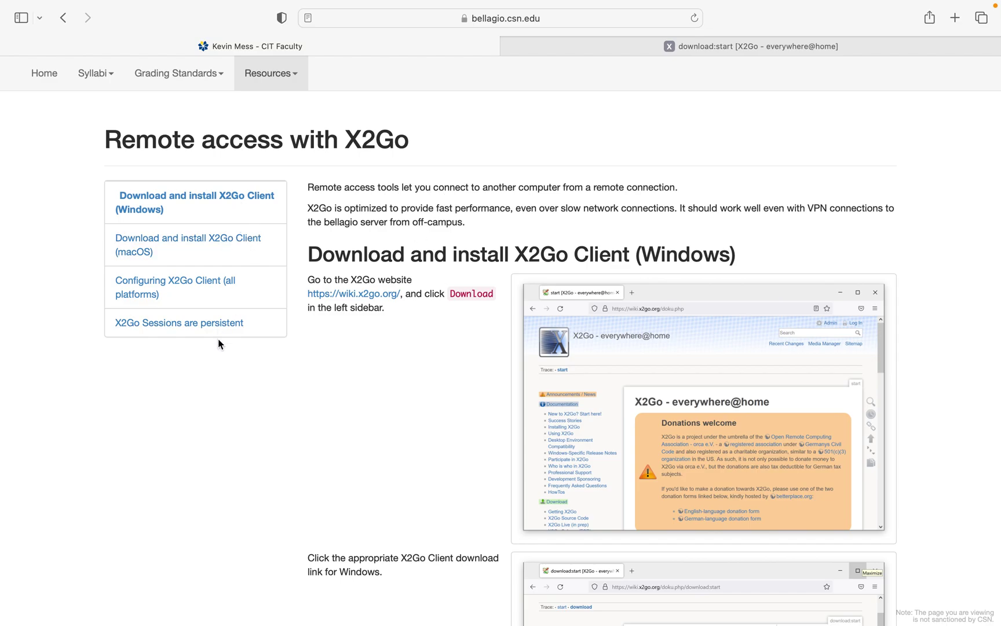
Jump to the Configuring X2Go Client (all platforms) section and read its note and first instruction.
left_click(190, 291)
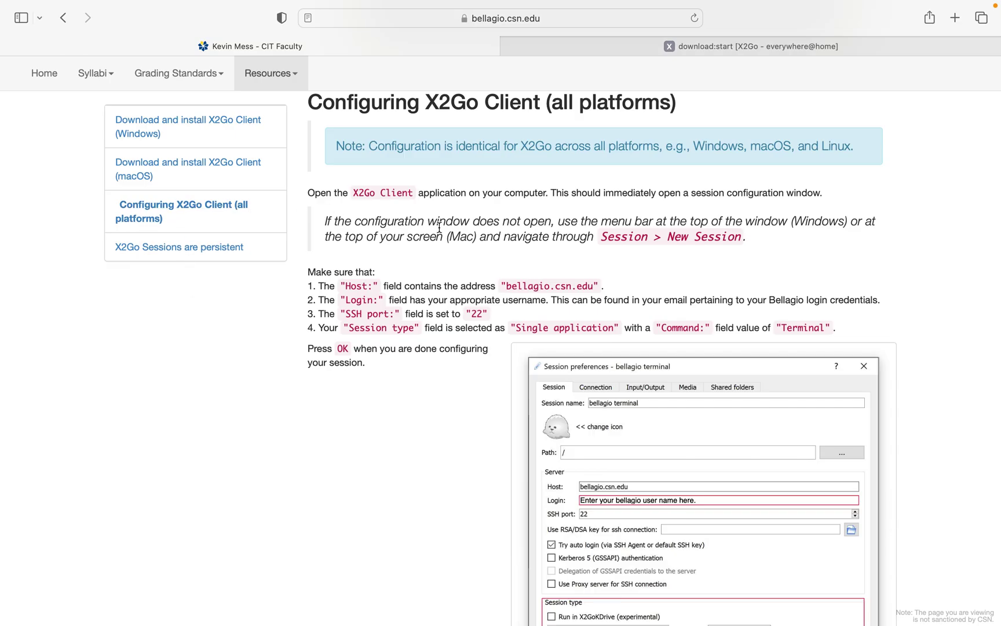
left_click_drag(337, 147, 858, 151)
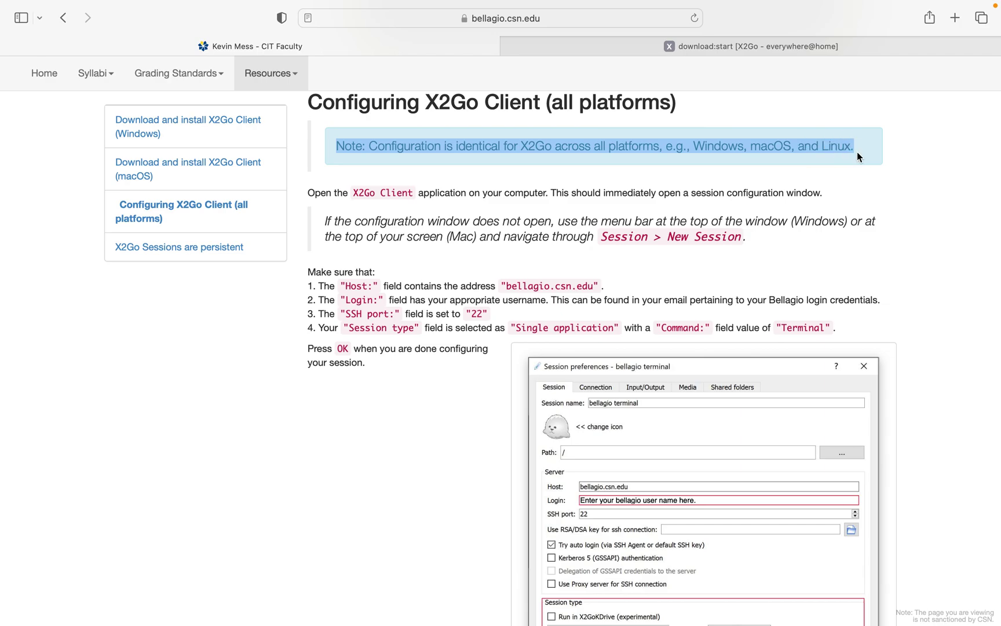
left_click(850, 265)
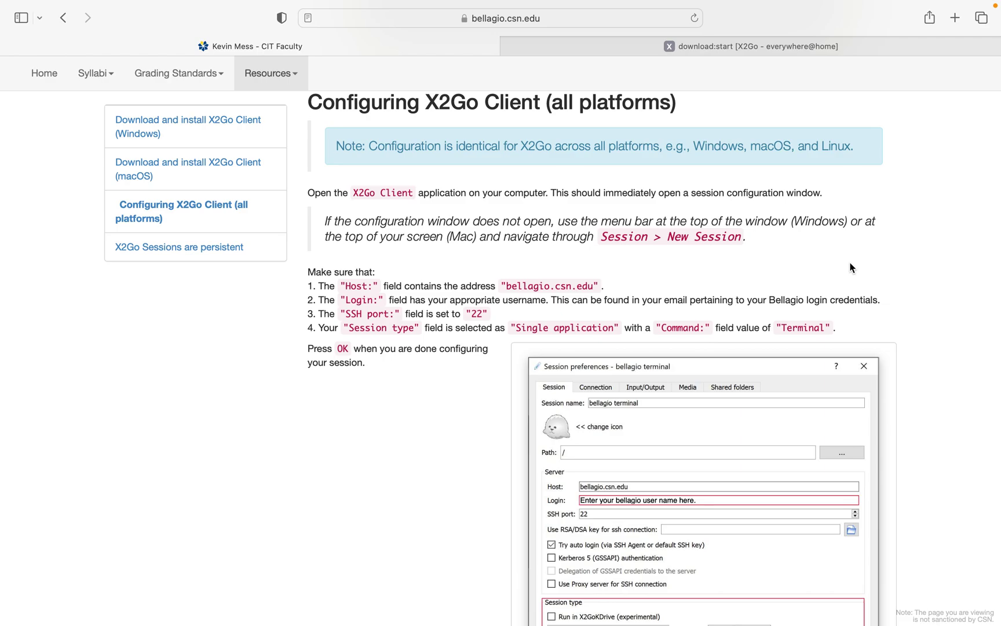
left_click_drag(307, 193, 825, 194)
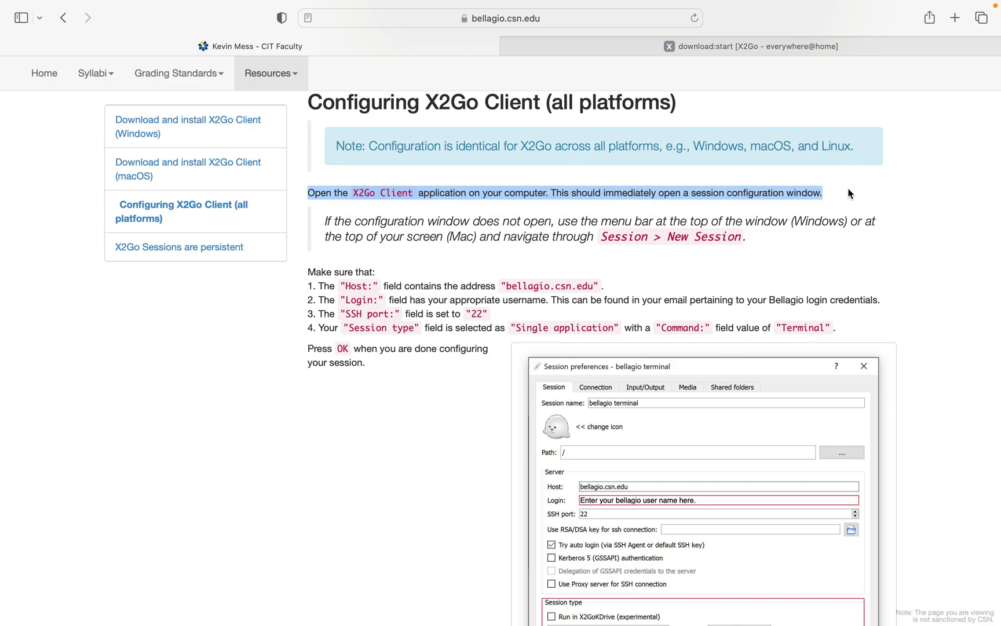
key("ctrl+Left")
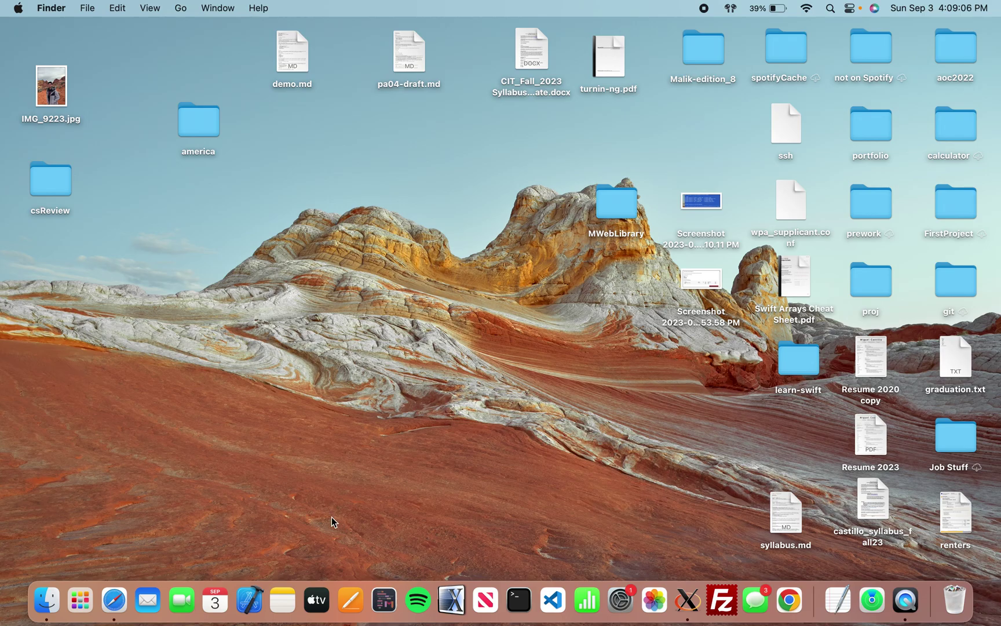
key("ctrl+Right")
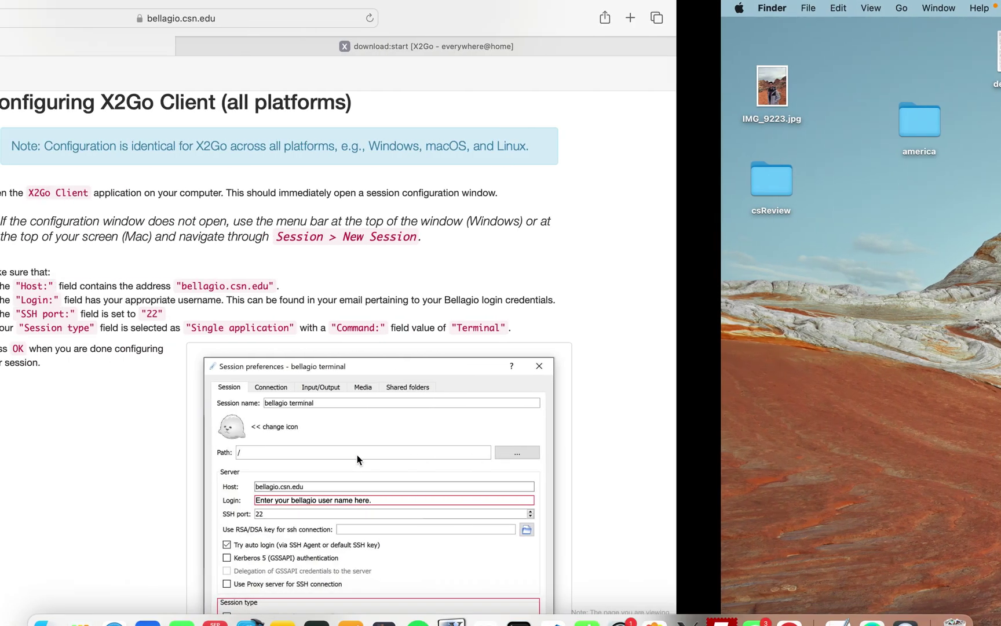
left_click(217, 170)
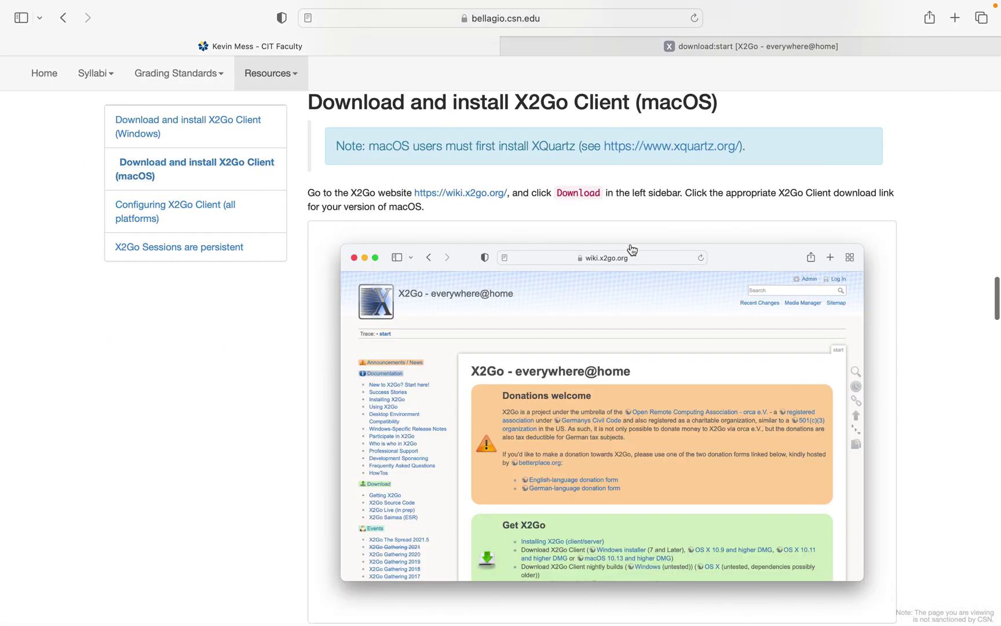
left_click_drag(330, 138, 753, 149)
left_click(739, 199)
left_click_drag(341, 141, 786, 149)
left_click(765, 186)
left_click(150, 212)
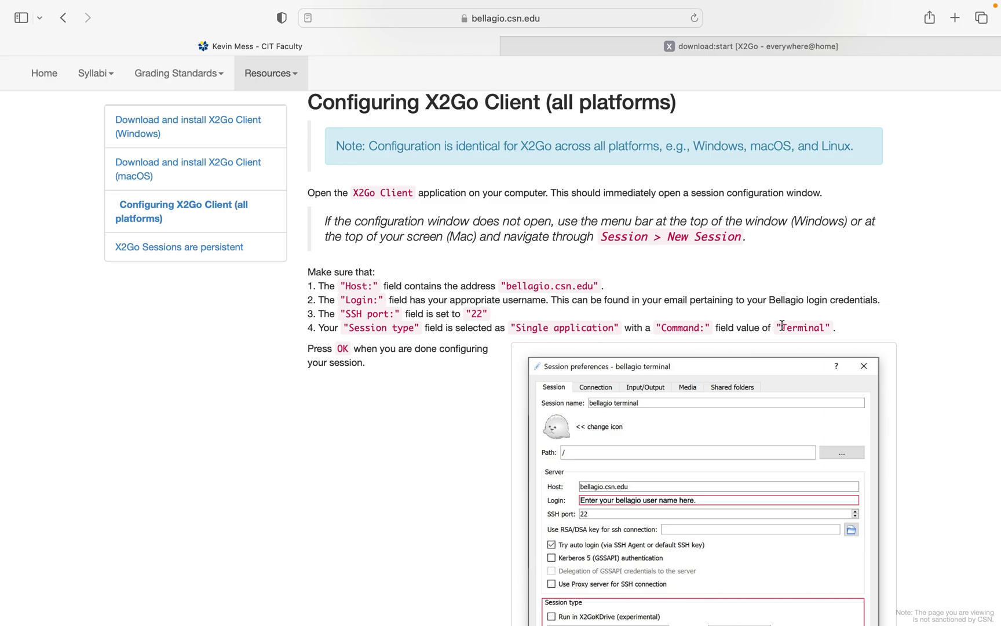
key("ctrl+Right")
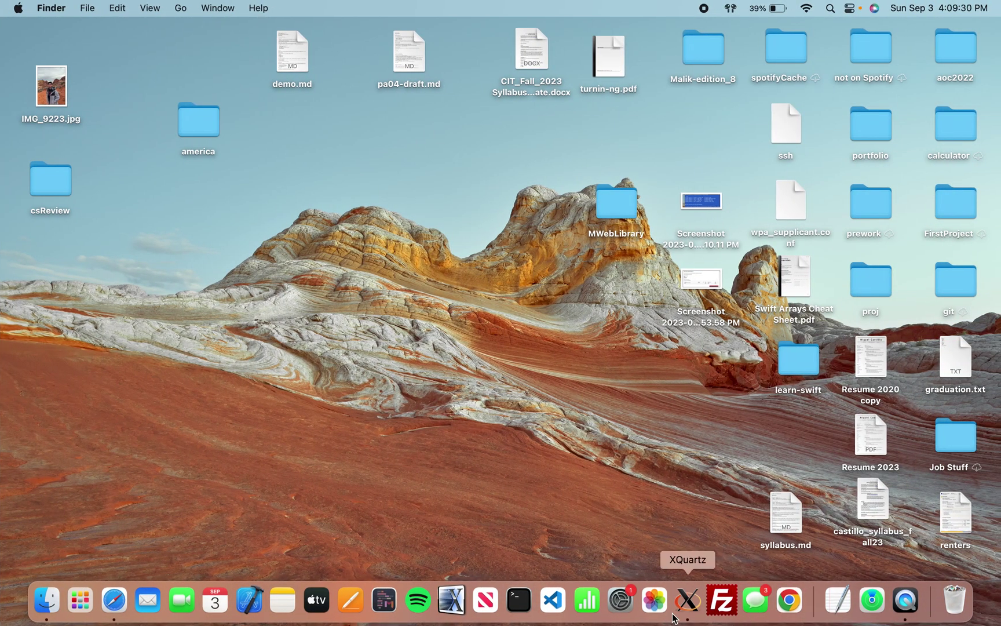
Quit and relaunch XQuartz, then close its startup xterm window.
right_click(688, 603)
left_click(690, 555)
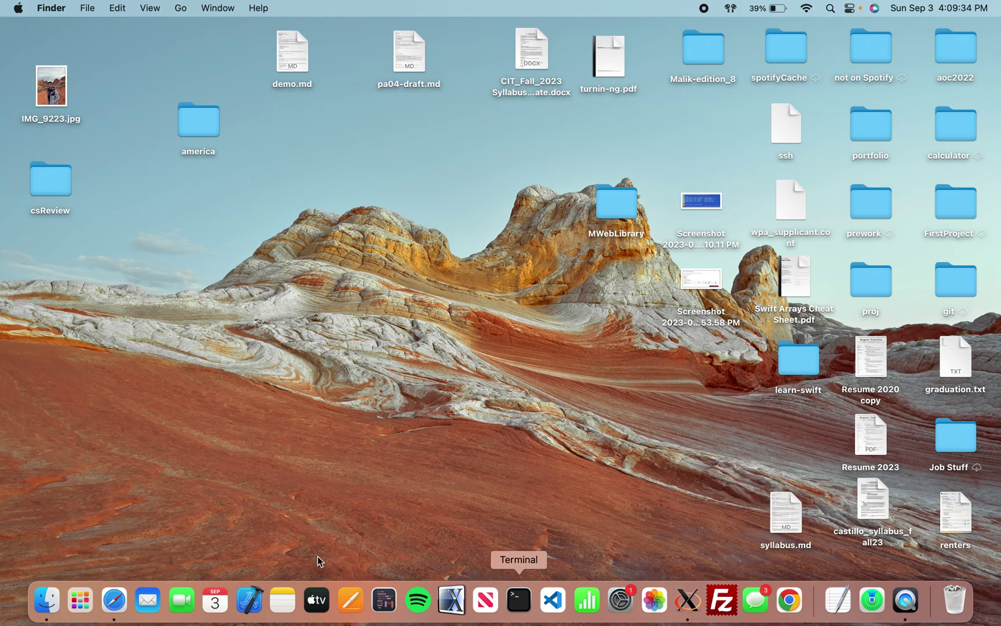
left_click(696, 604)
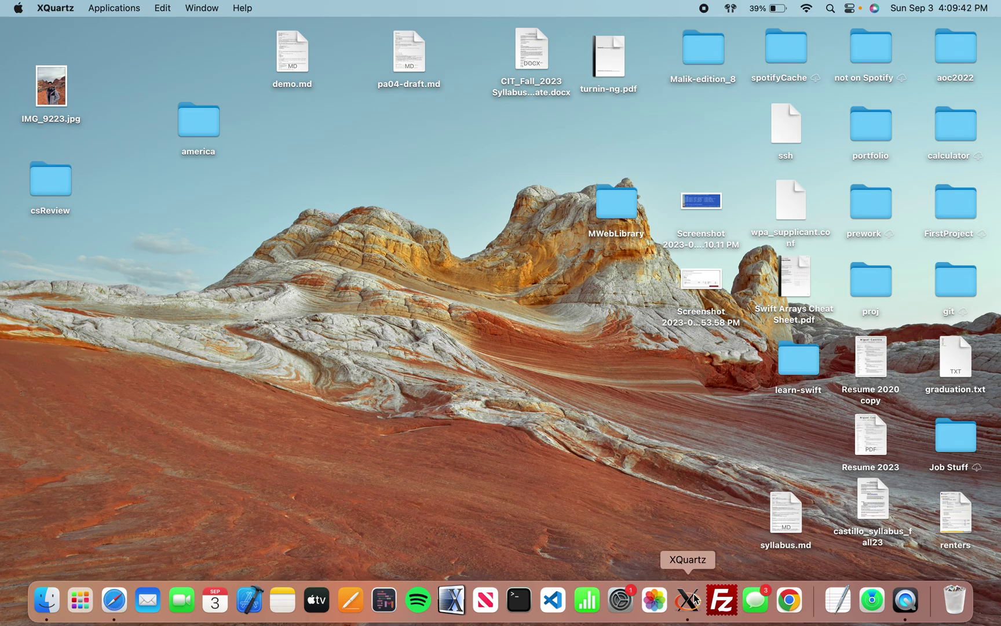
left_click_drag(125, 30, 348, 130)
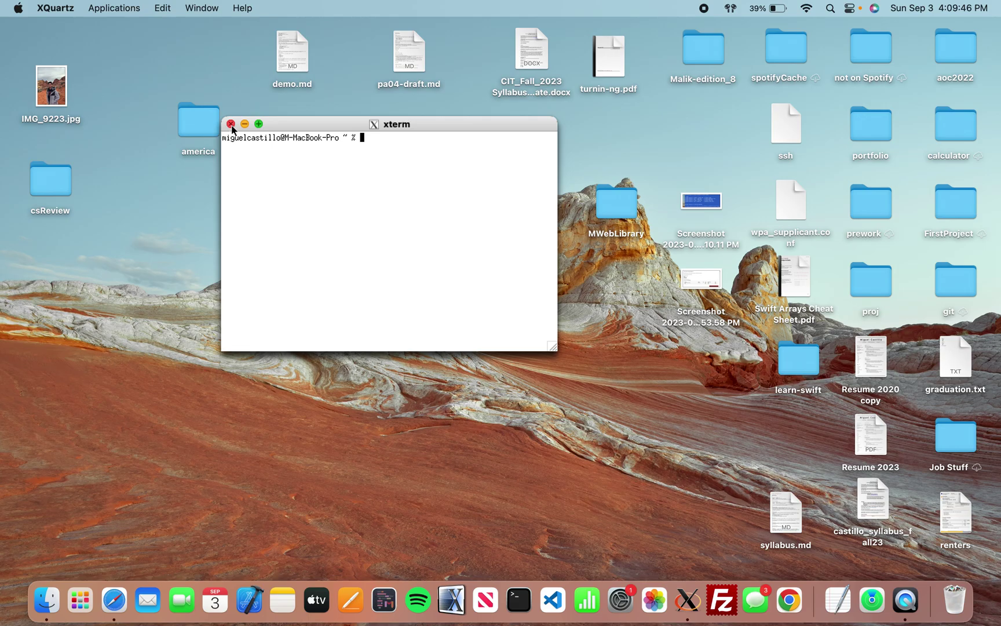
left_click(231, 125)
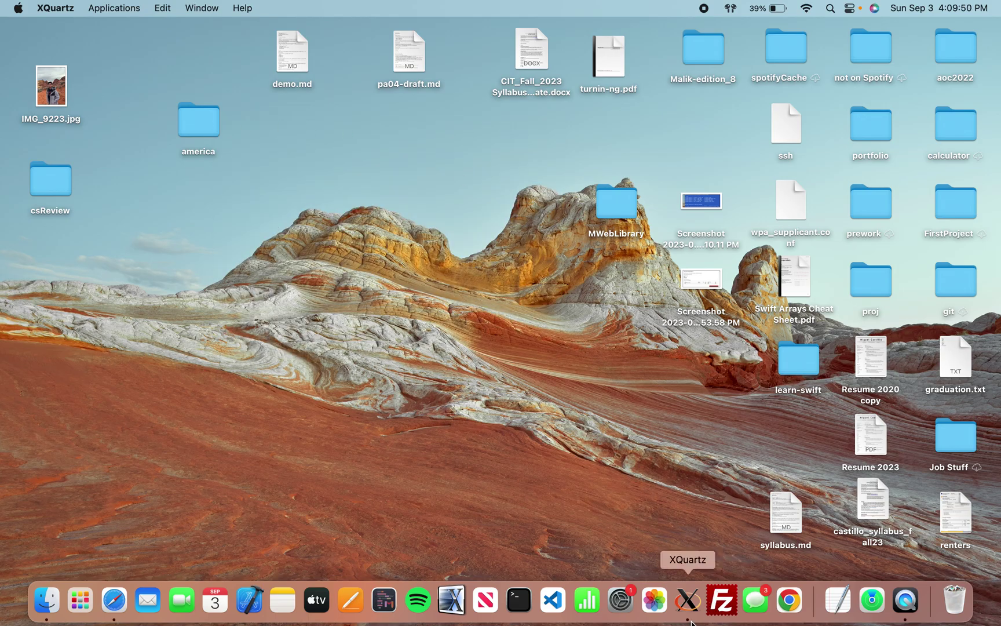
left_click(648, 476)
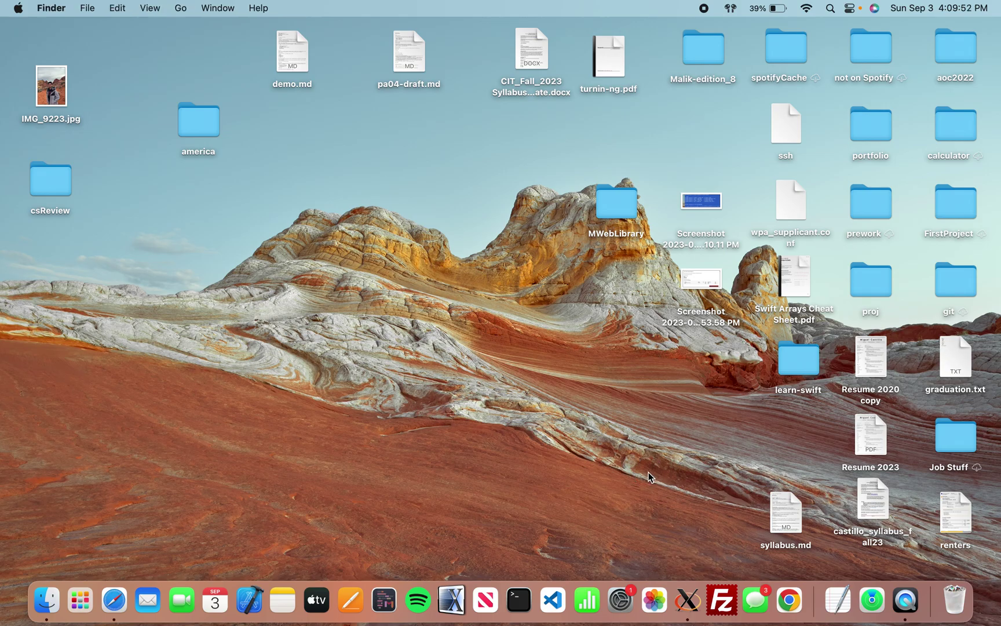
Re-read the 'Open the X2Go Client' paragraph in the guide, then return to the desktop.
key("ctrl+Left")
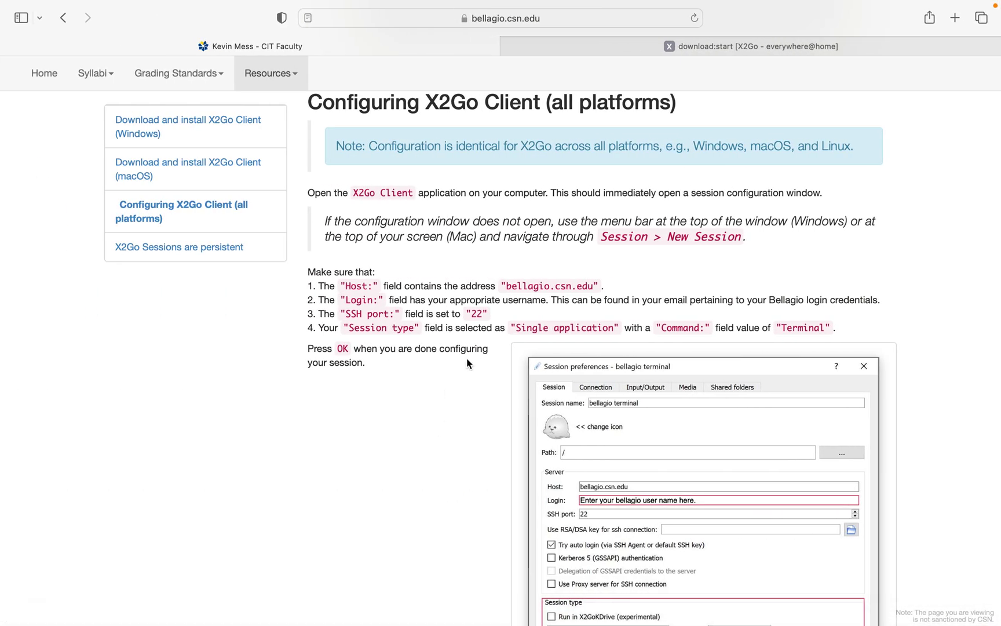
triple_click(386, 192)
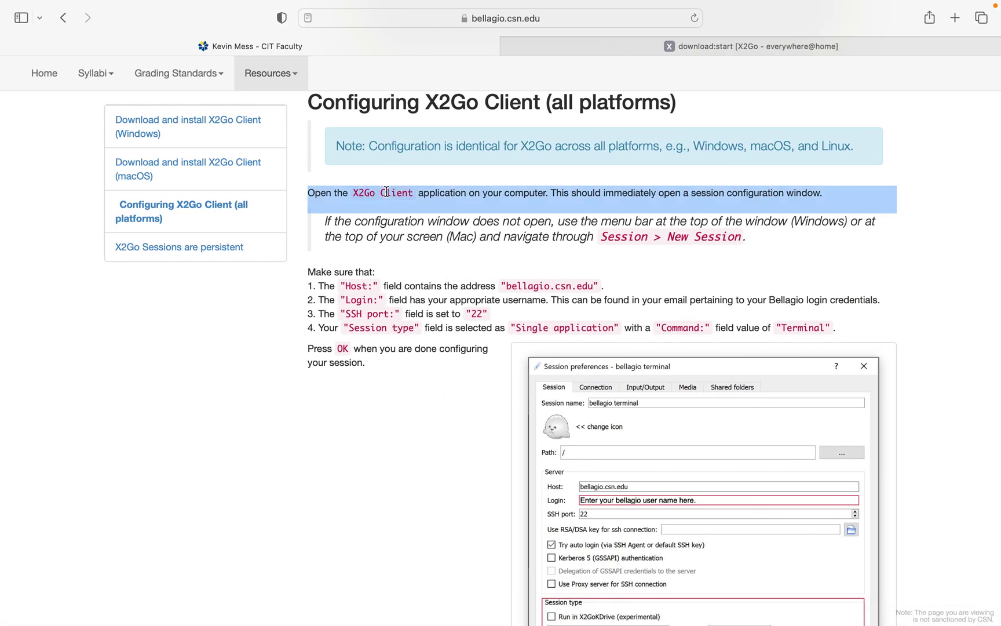
key("ctrl+Right")
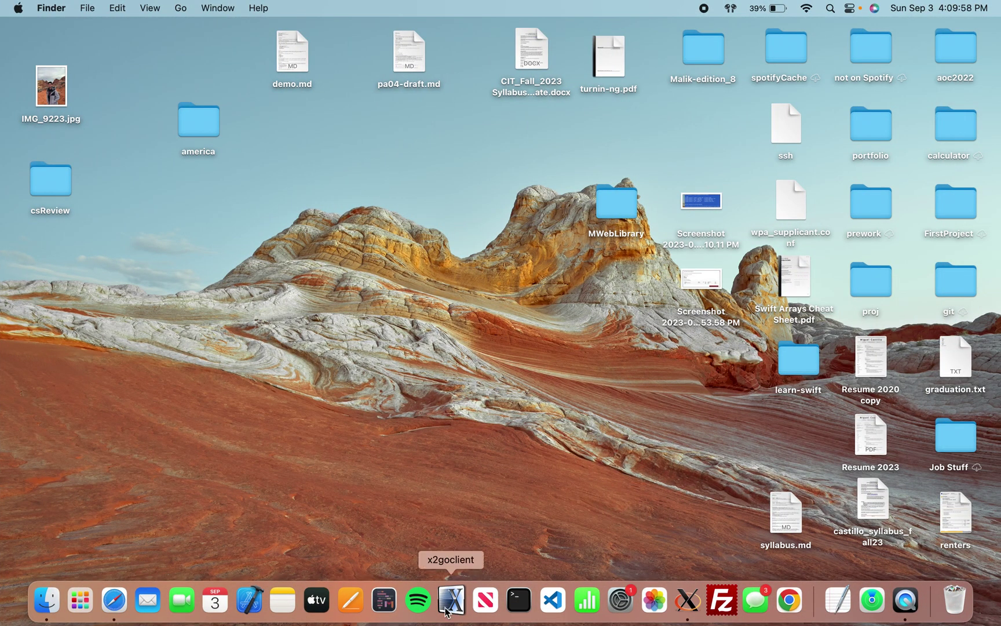
Launch X2Go Client and look over the guide's Host field instruction.
left_click(449, 616)
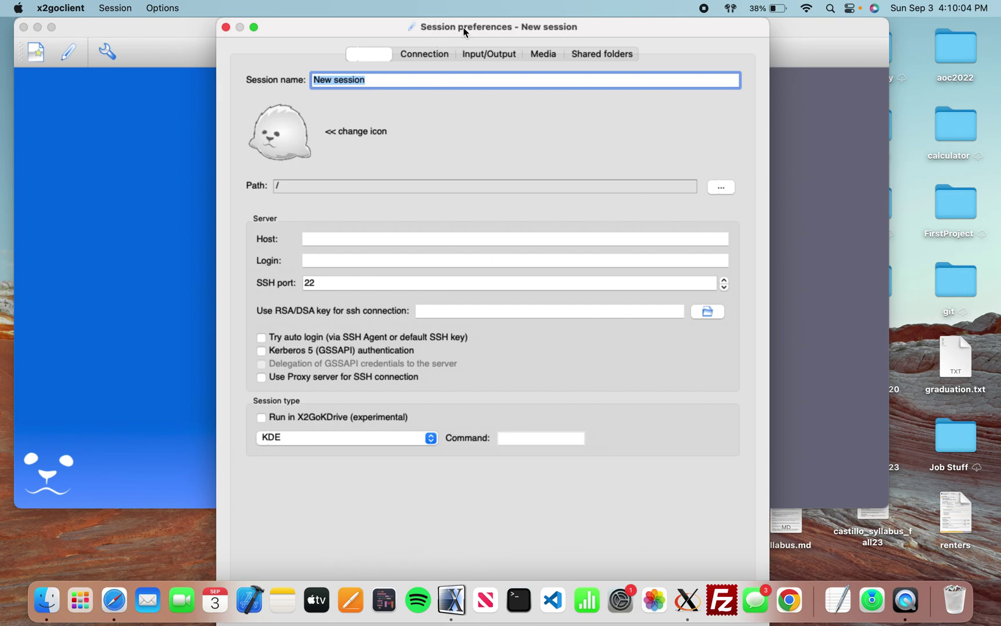
key("super+Tab")
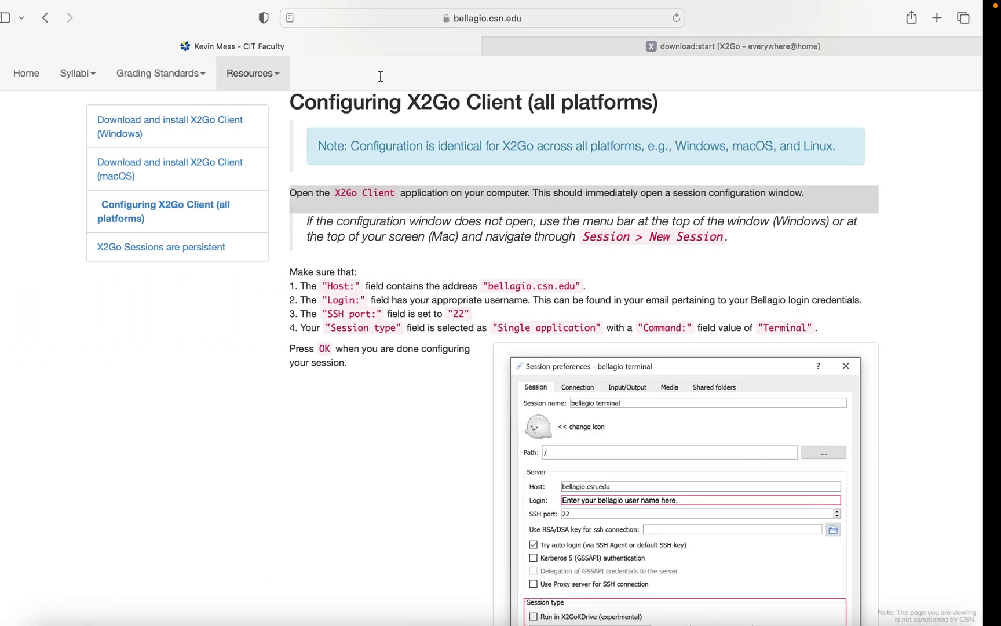
scroll(558, 312, "down", 4)
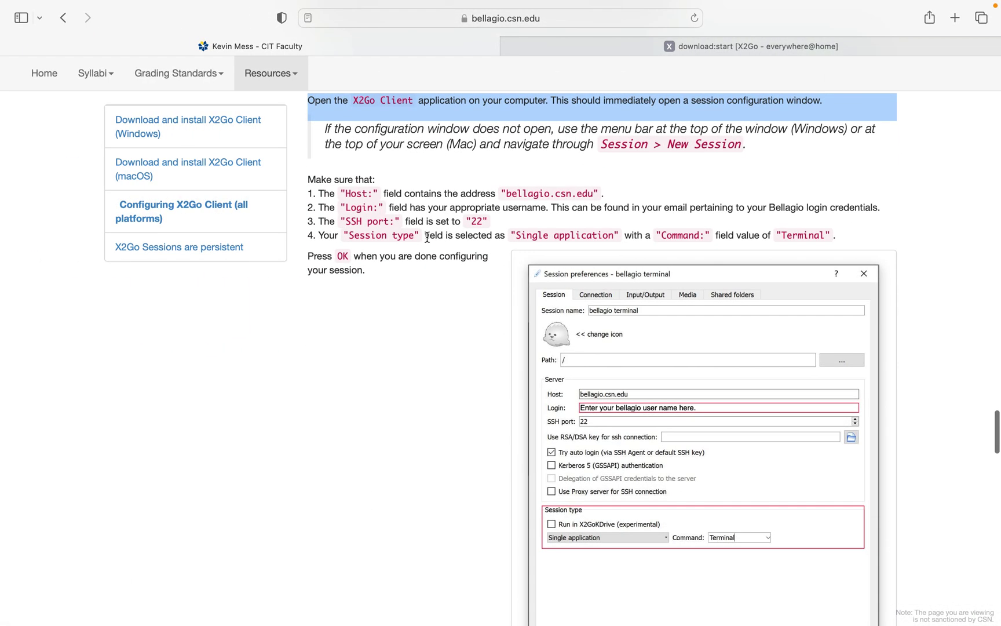
scroll(640, 427, "down", 3)
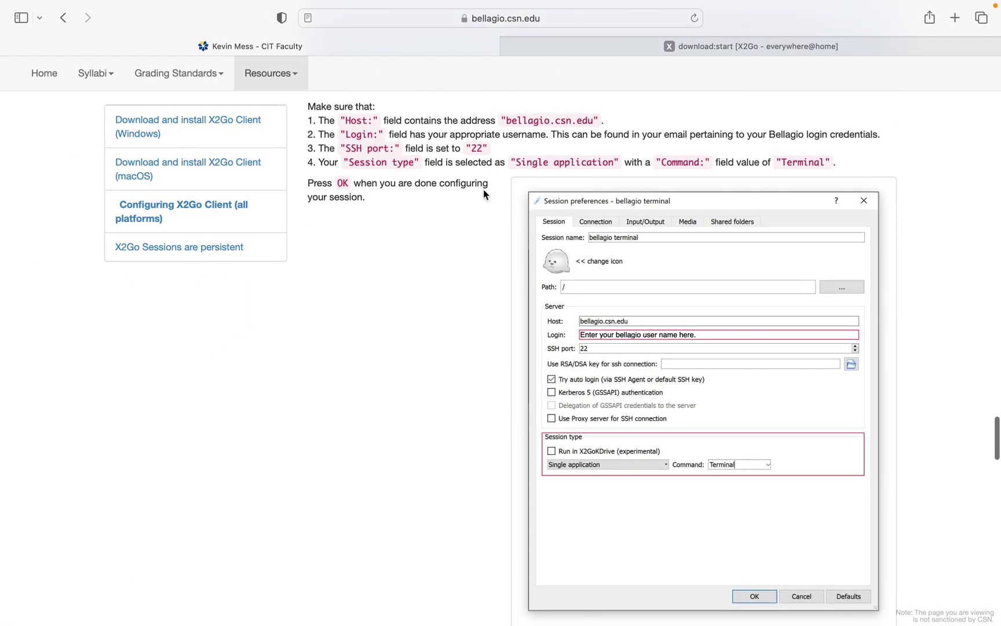
scroll(578, 348, "up", 5)
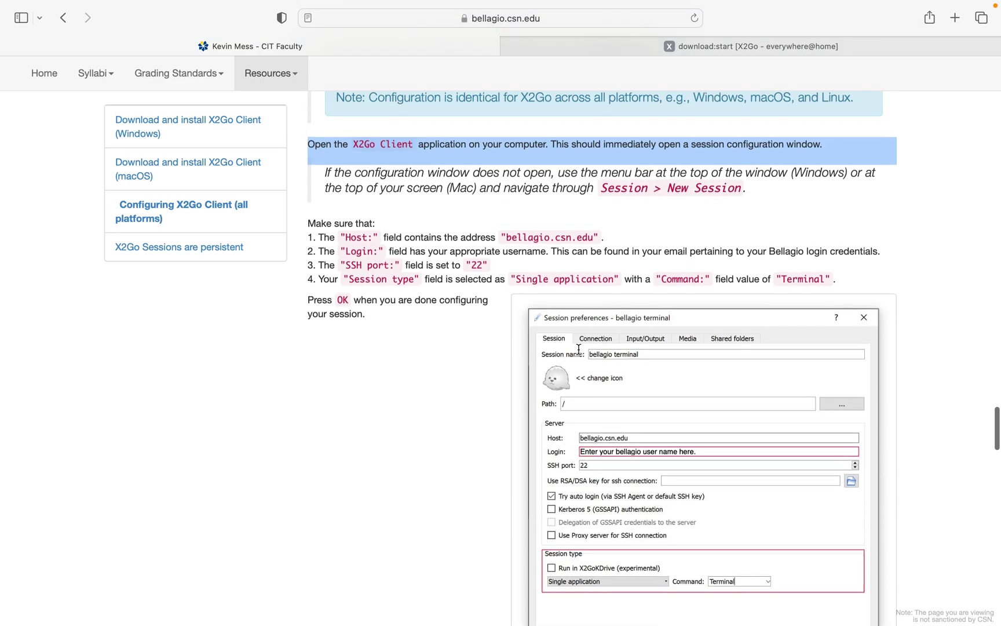
left_click_drag(313, 253, 512, 254)
Rename the new session from 'New session' to Bellagio.
left_click(645, 263)
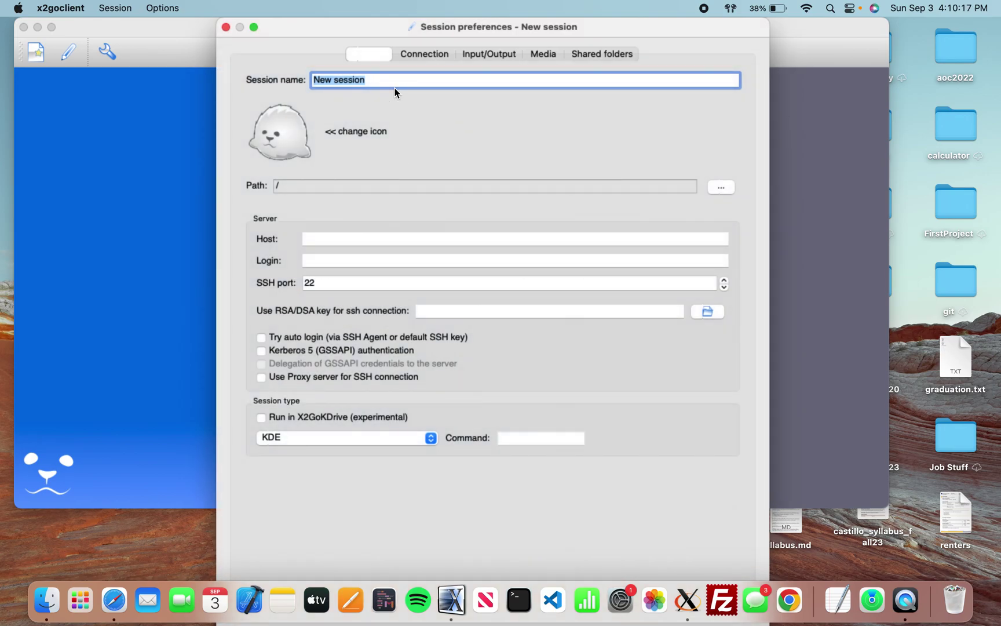
triple_click(380, 81)
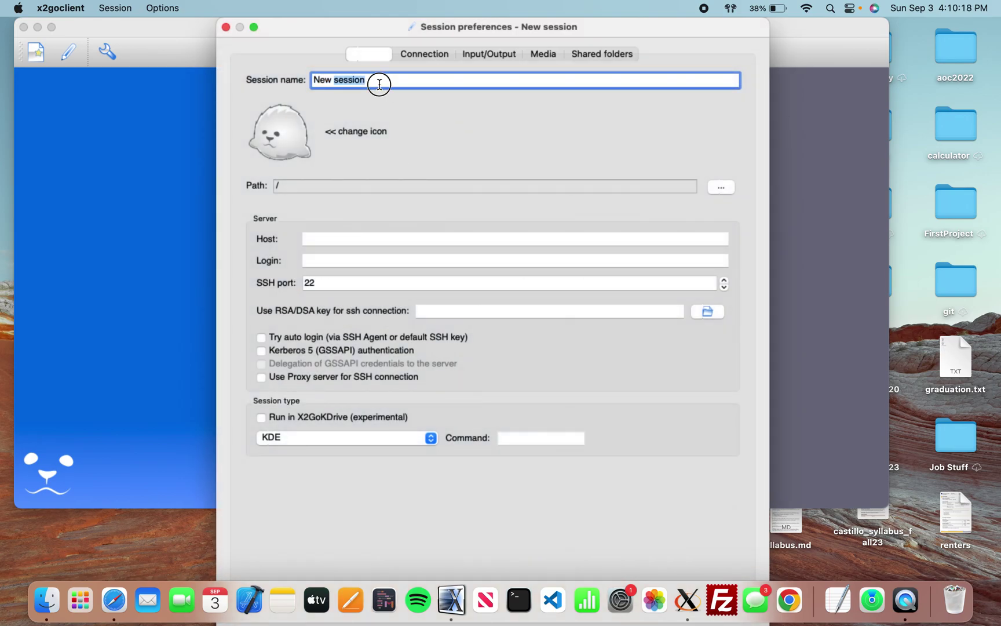
key("BackSpace")
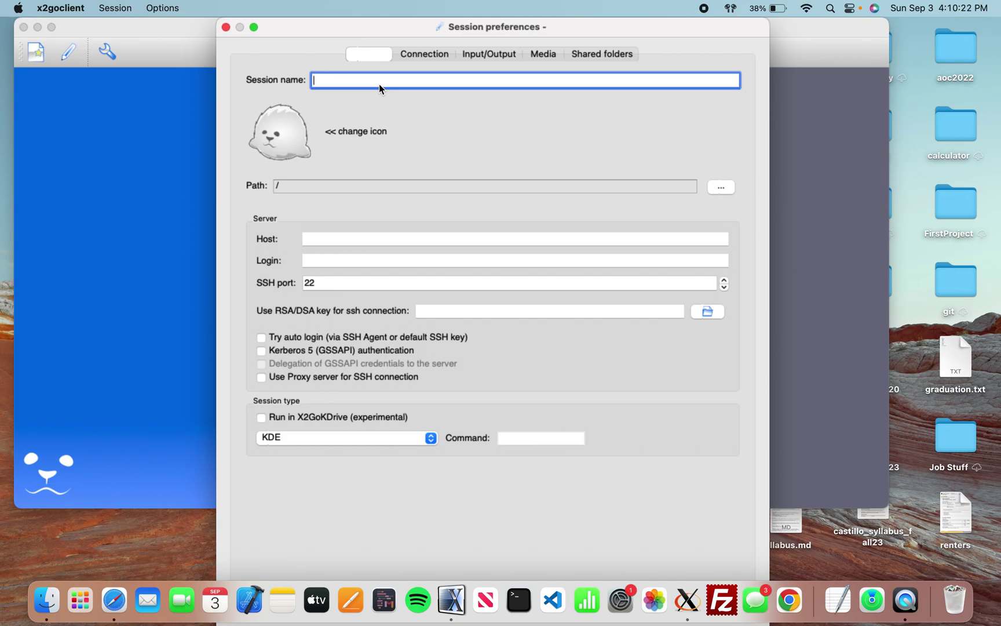
type("Bellagio")
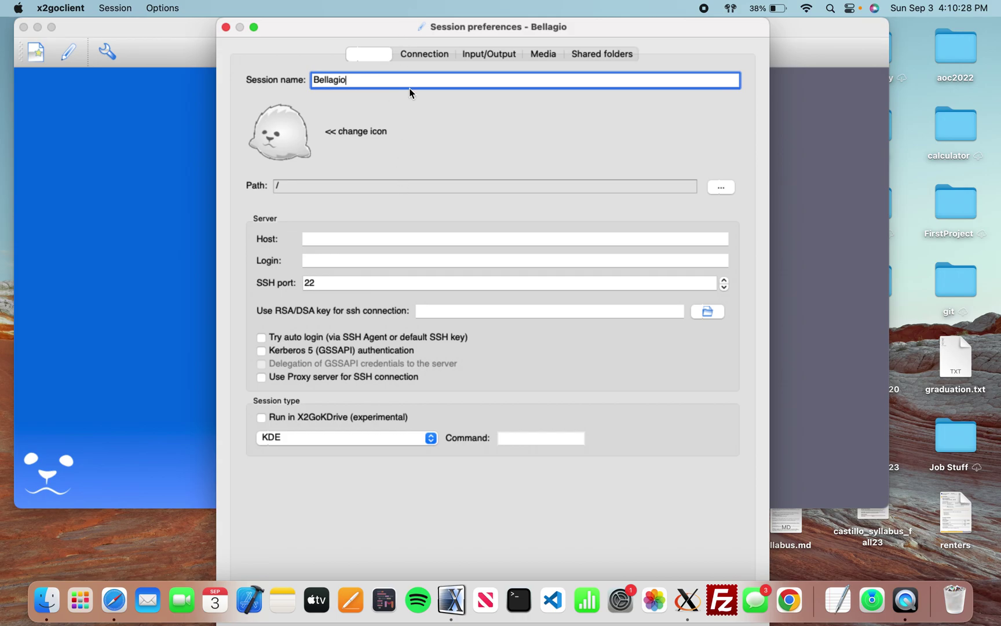
Re-read the Host instruction on line 1 of the guide.
key("ctrl+Right")
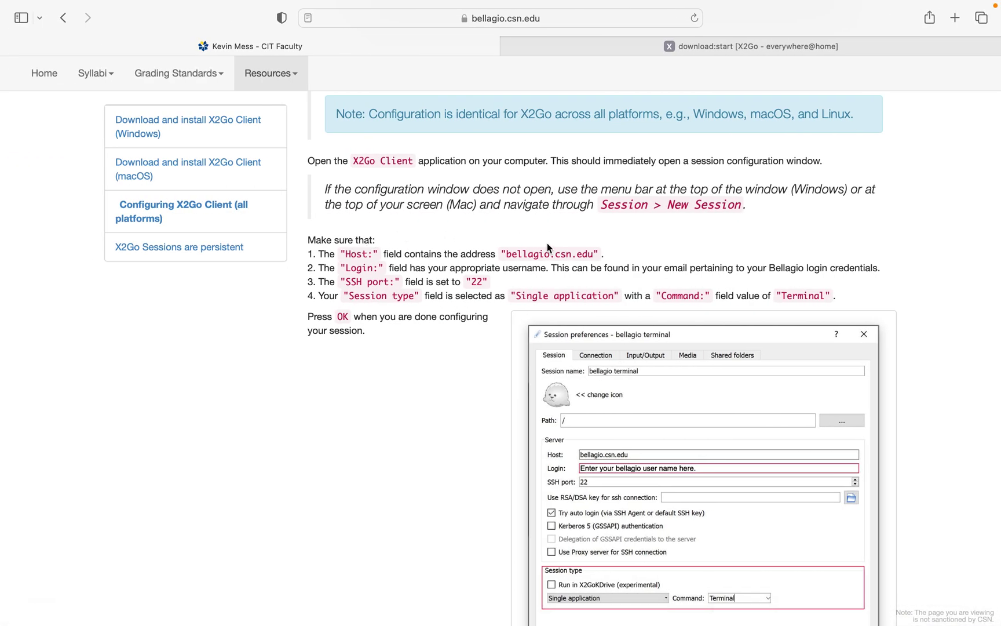
left_click_drag(330, 254, 508, 250)
left_click(597, 252)
Enter bellagio.csn.edu as the Host and check it against the guide.
key("cmd+Tab")
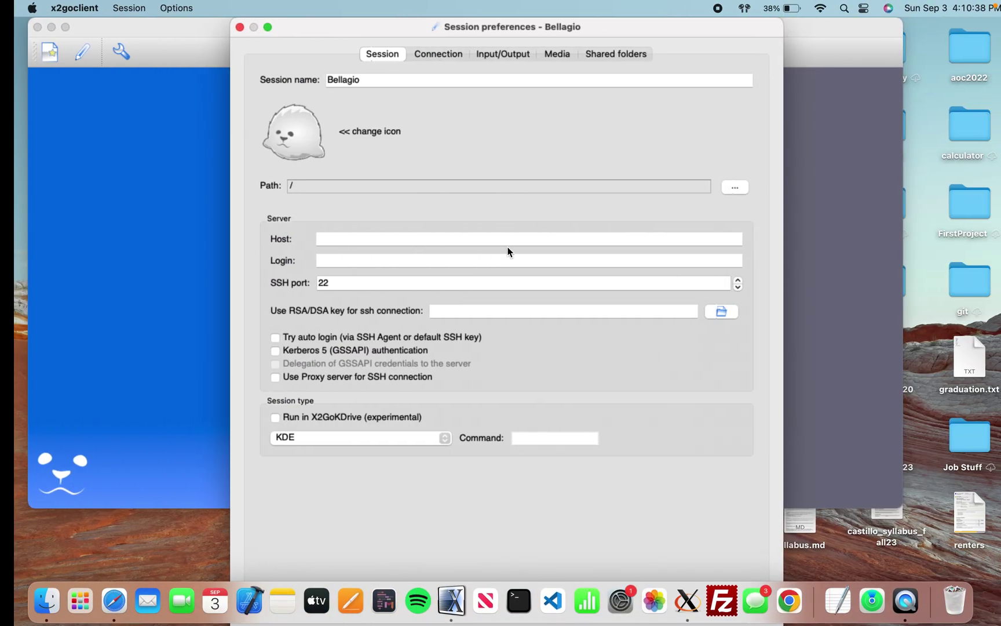
left_click(385, 238)
type("bellagio.csmn")
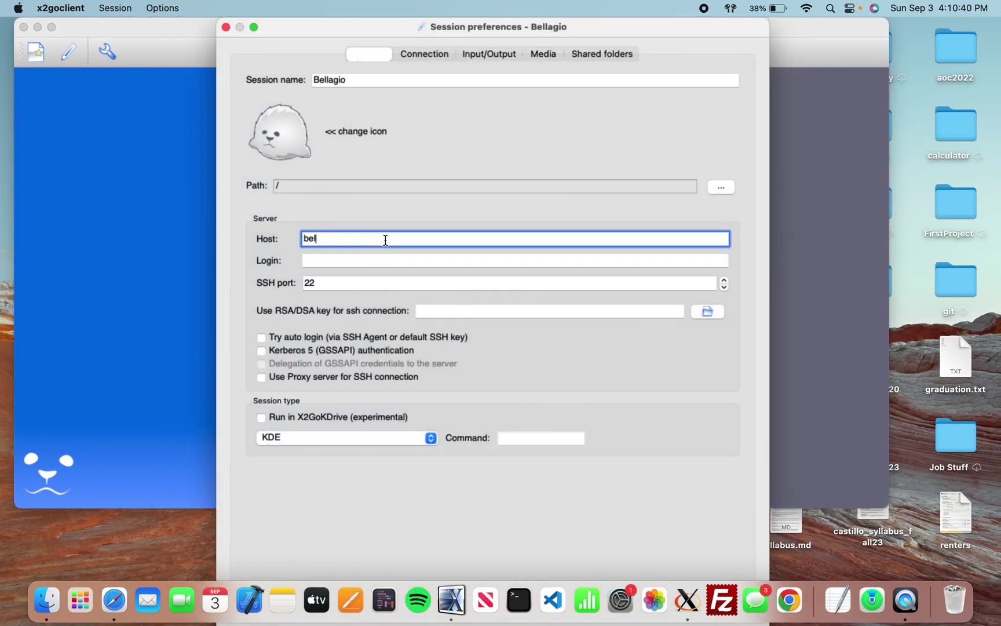
key("BackSpace")
key("BackSpace")
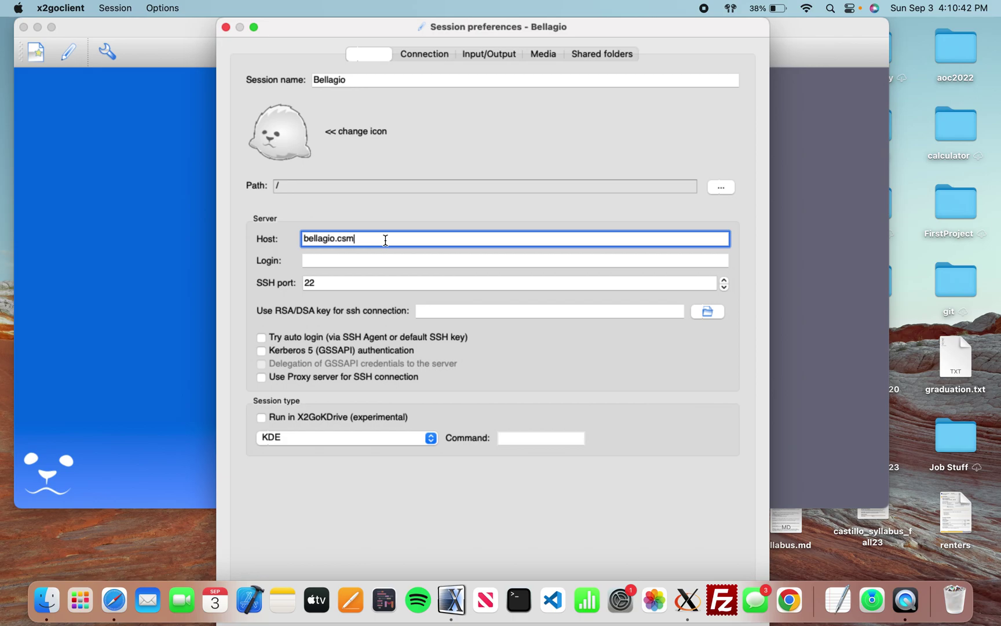
type("n.edu")
key("super+Tab")
left_click_drag(301, 255, 499, 253)
left_click(448, 271)
Review the Login instruction and the sentence on where to find your username.
triple_click(370, 271)
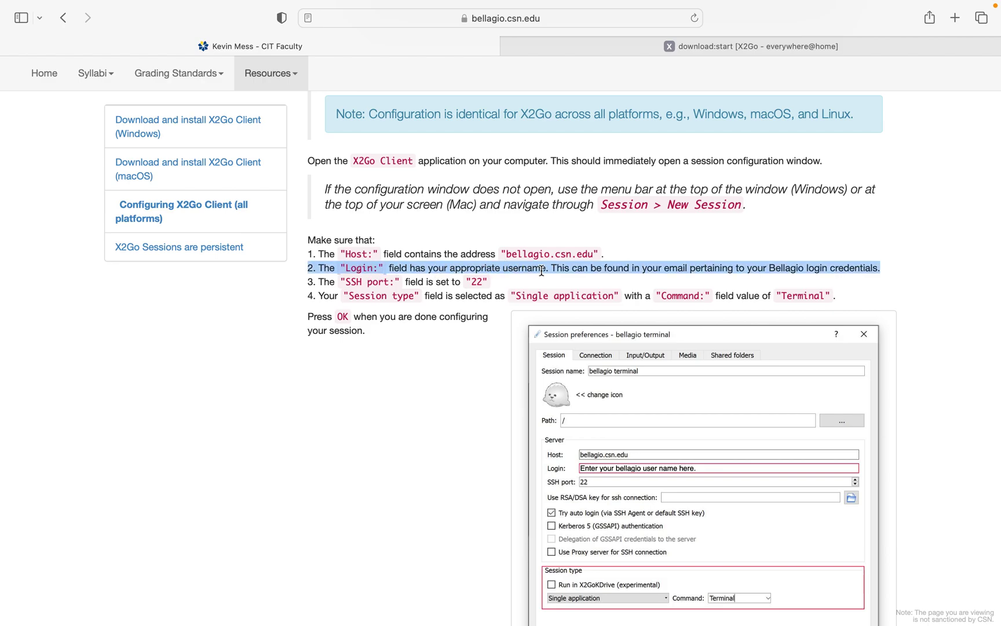
double_click(560, 268)
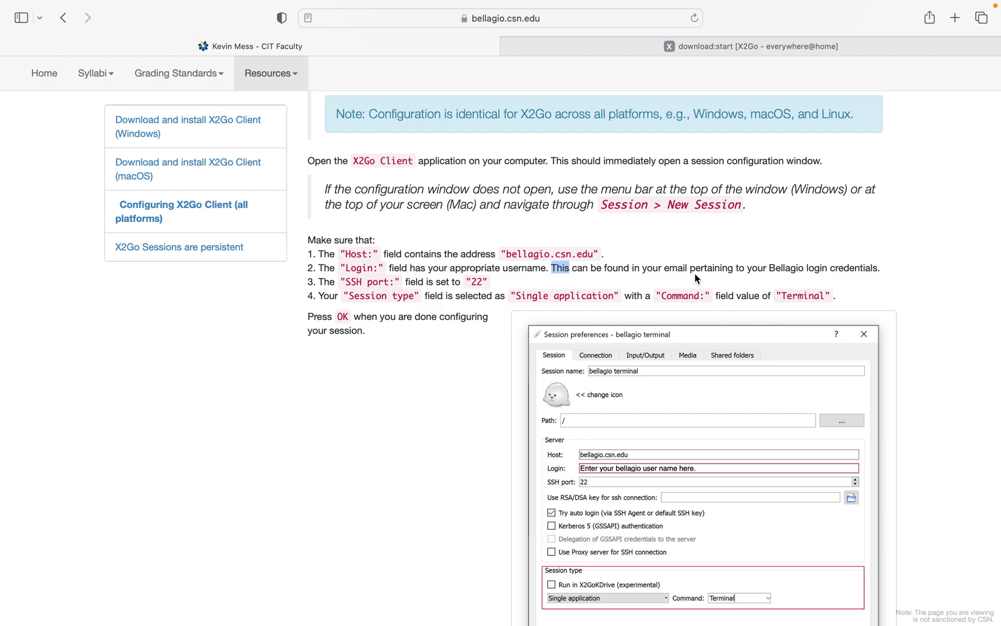
triple_click(818, 266)
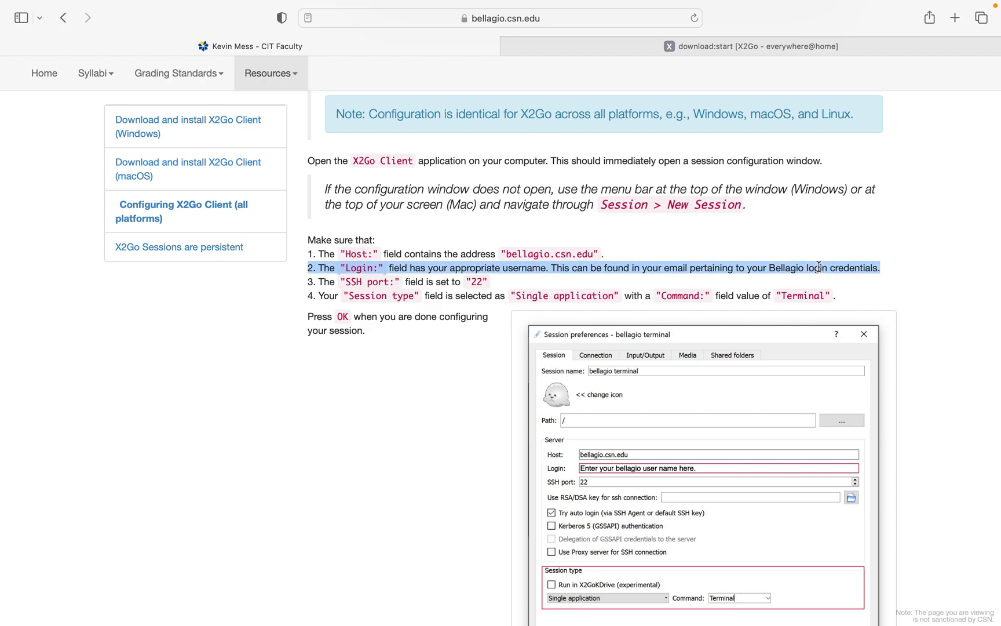
left_click(950, 247)
left_click_drag(882, 265, 552, 269)
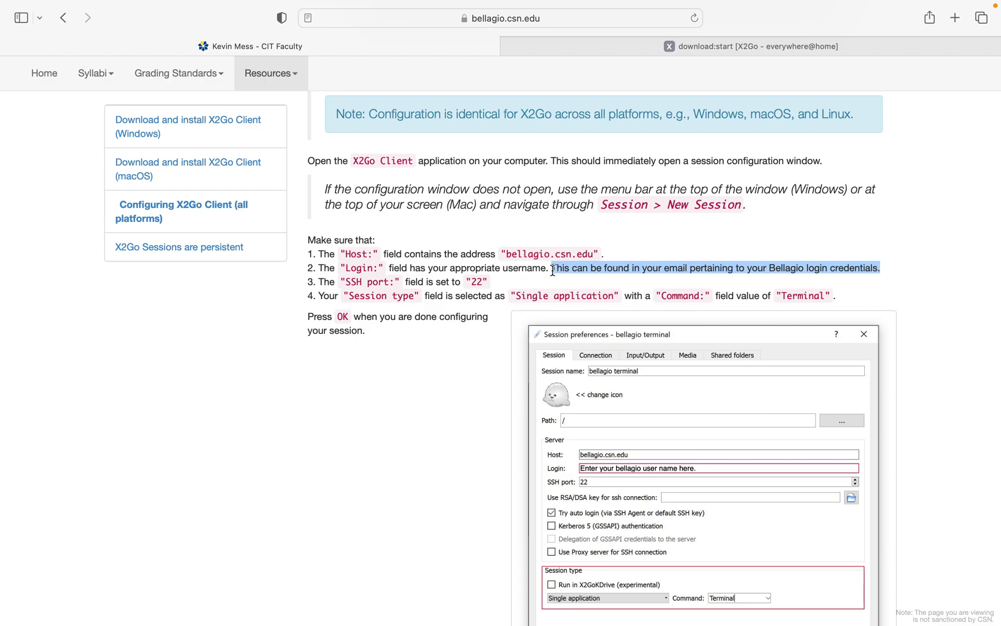
left_click(553, 270)
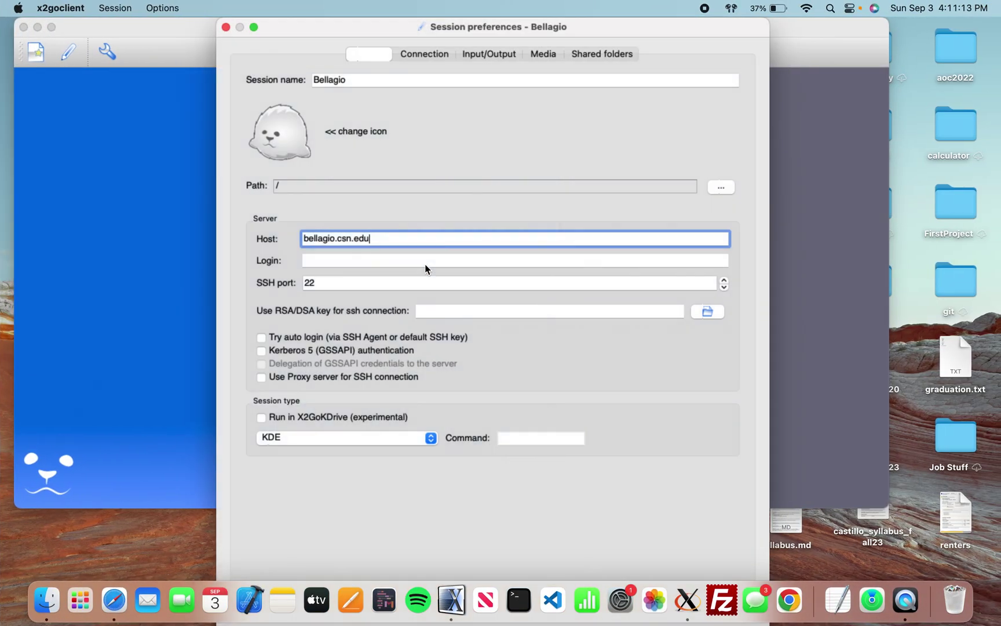
Enter the user's Bellagio username in the Login field, correcting a typo.
left_click(426, 262)
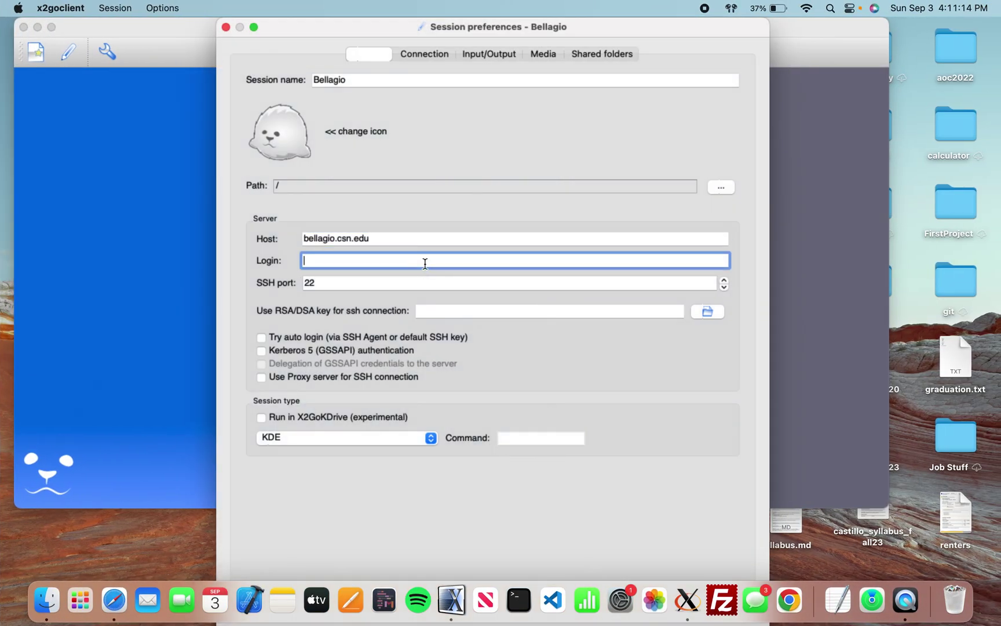
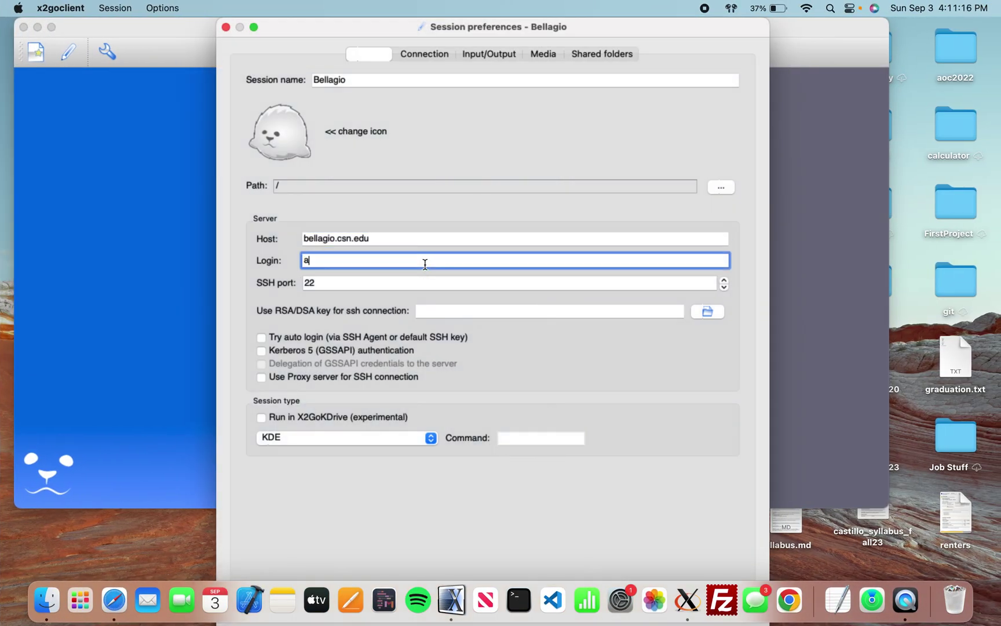
key("BackSpace")
key("BackSpace")
key("BackSpace")
key("BackSpace")
key("BackSpace")
key("BackSpace")
key("BackSpace")
key("BackSpace")
key("BackSpace")
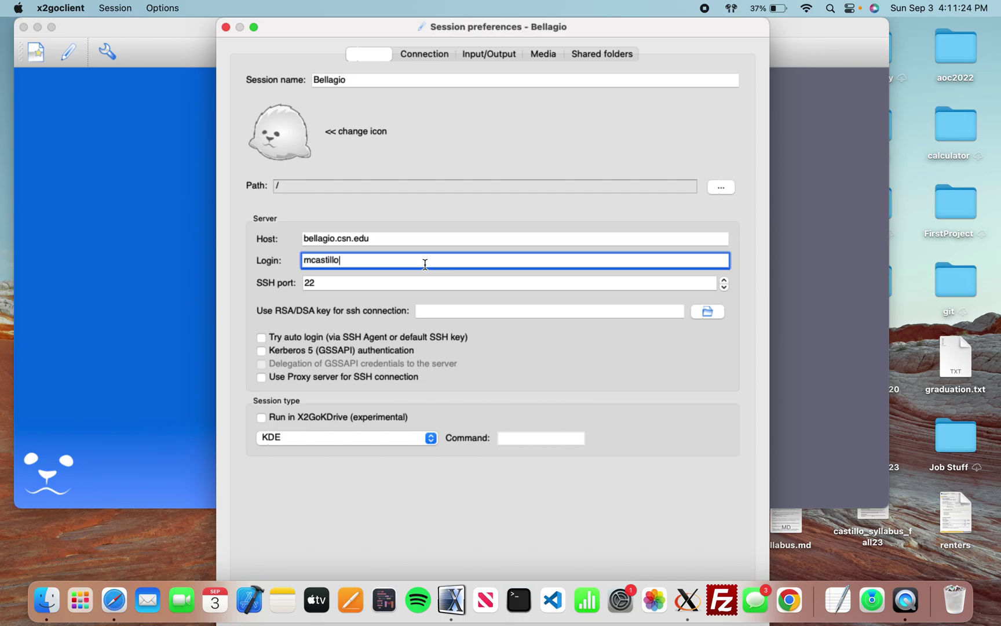
key("ctrl+Right")
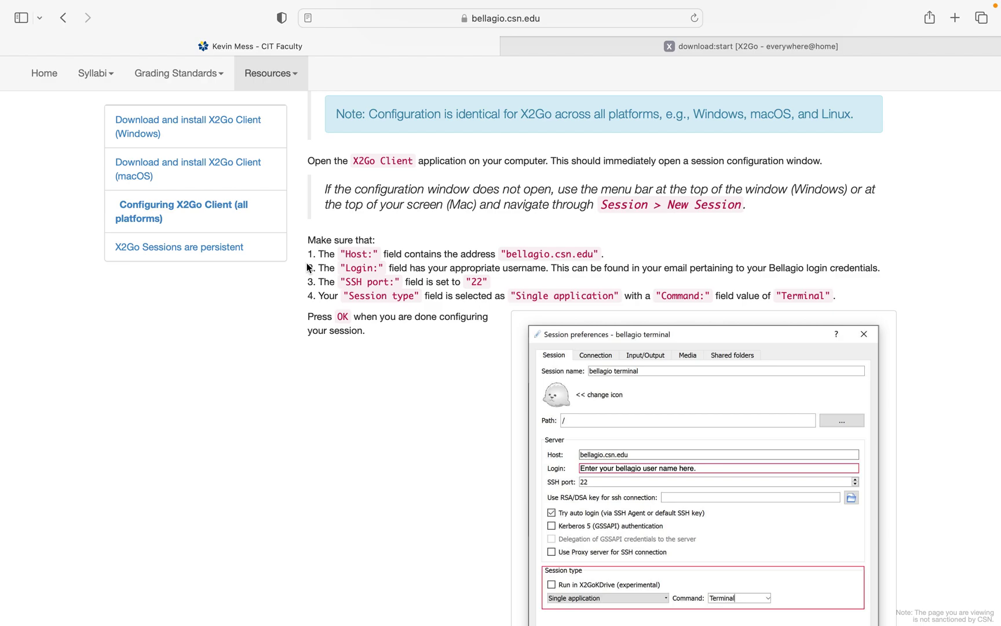
Re-read the Login line and where the login credentials are found.
triple_click(308, 268)
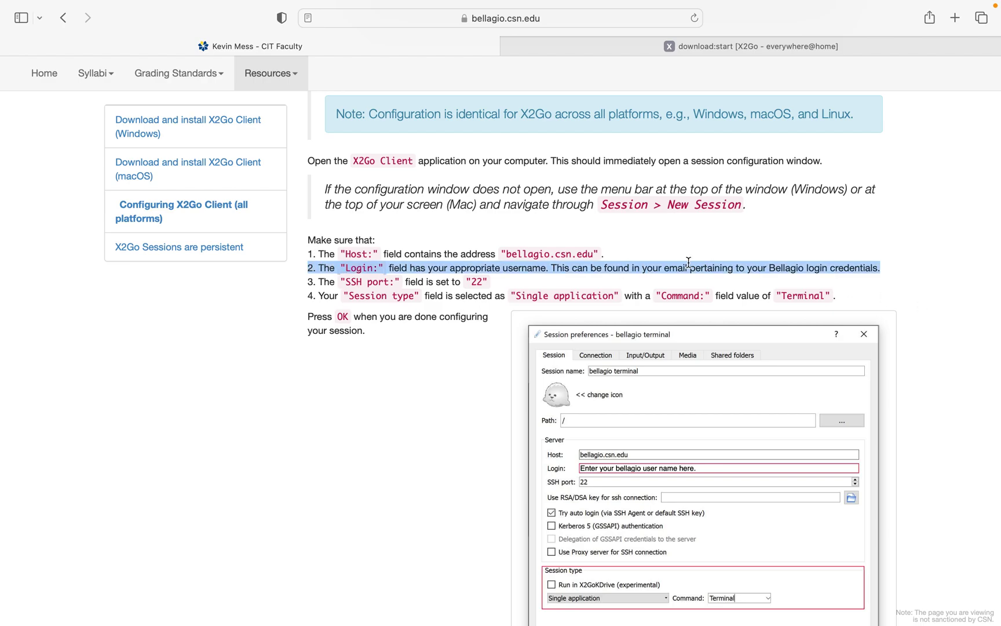
left_click(660, 268)
left_click_drag(662, 268, 878, 274)
left_click(878, 275)
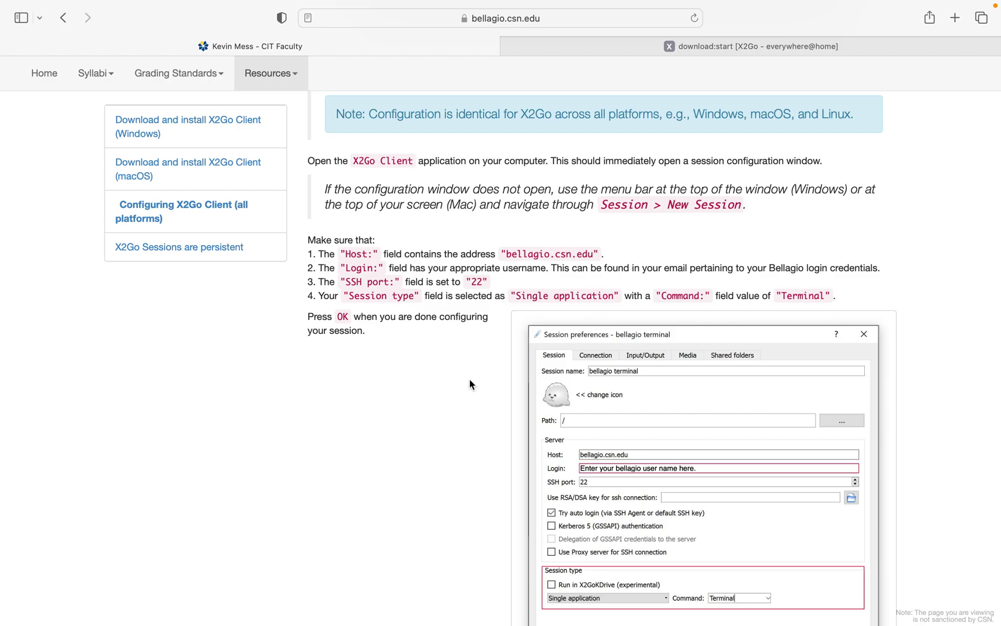
Confirm the SSH port field shows 22, as the guide's line 3 requires.
left_click_drag(306, 284, 501, 277)
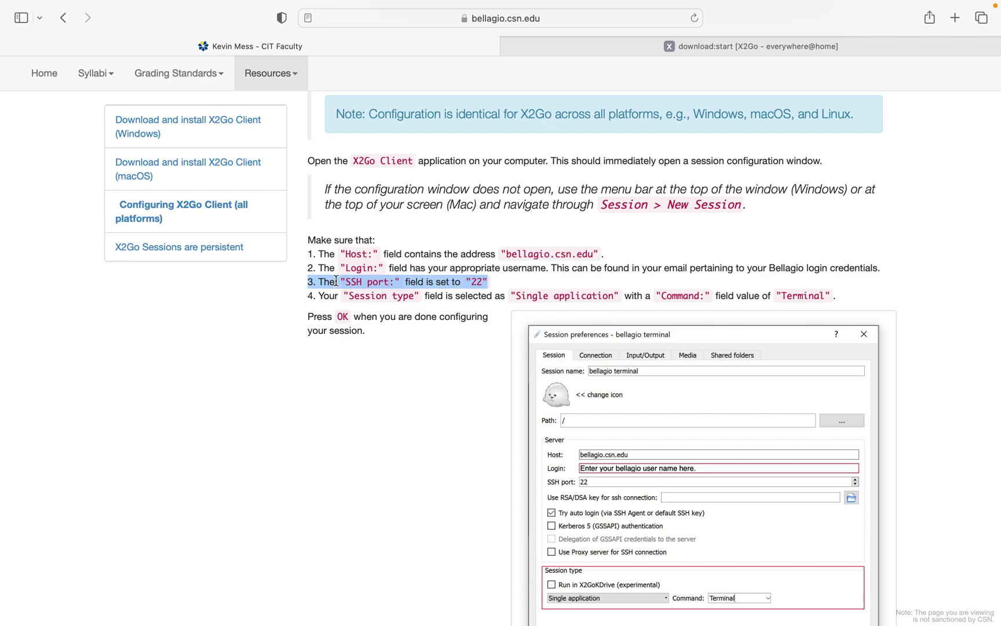
double_click(474, 280)
key("ctrl+Right")
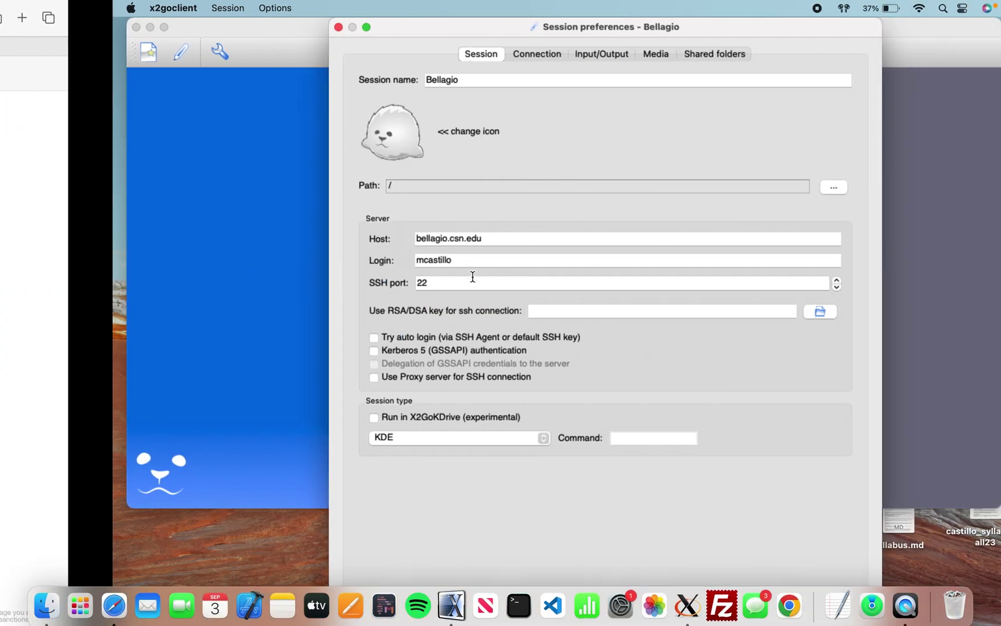
left_click(325, 284)
left_click_drag(325, 284, 289, 283)
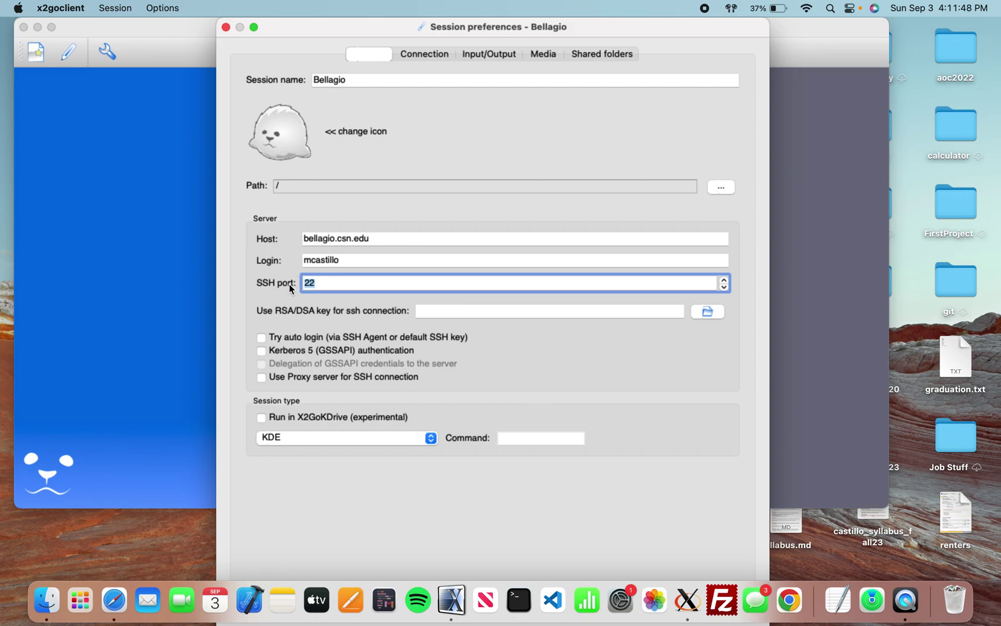
key("ctrl+Left")
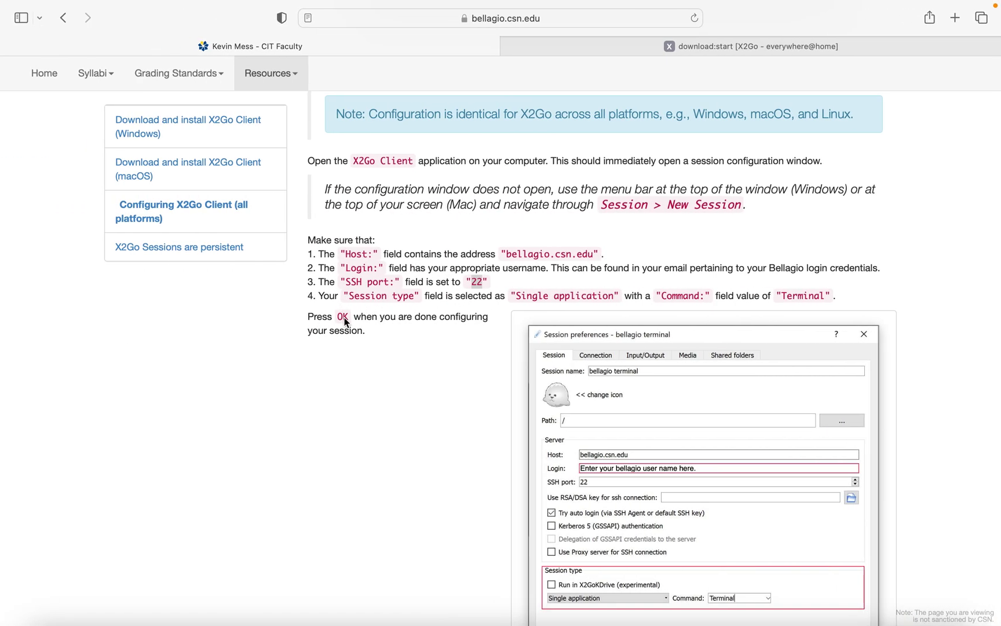
Read the Session type instruction and scroll further down the guide.
triple_click(313, 297)
triple_click(432, 298)
left_click(481, 297)
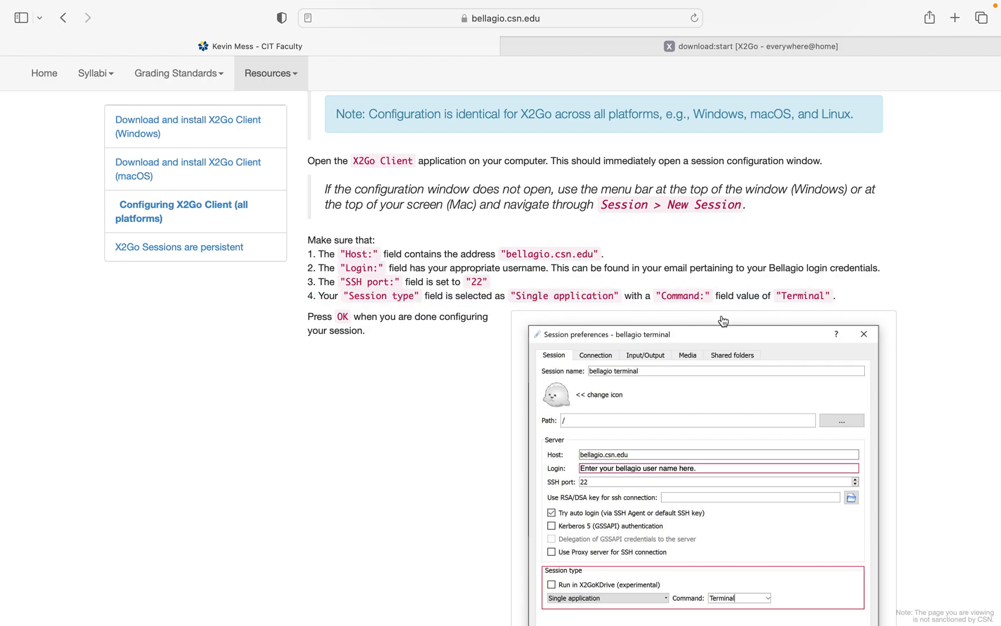
scroll(738, 369, "down", 2)
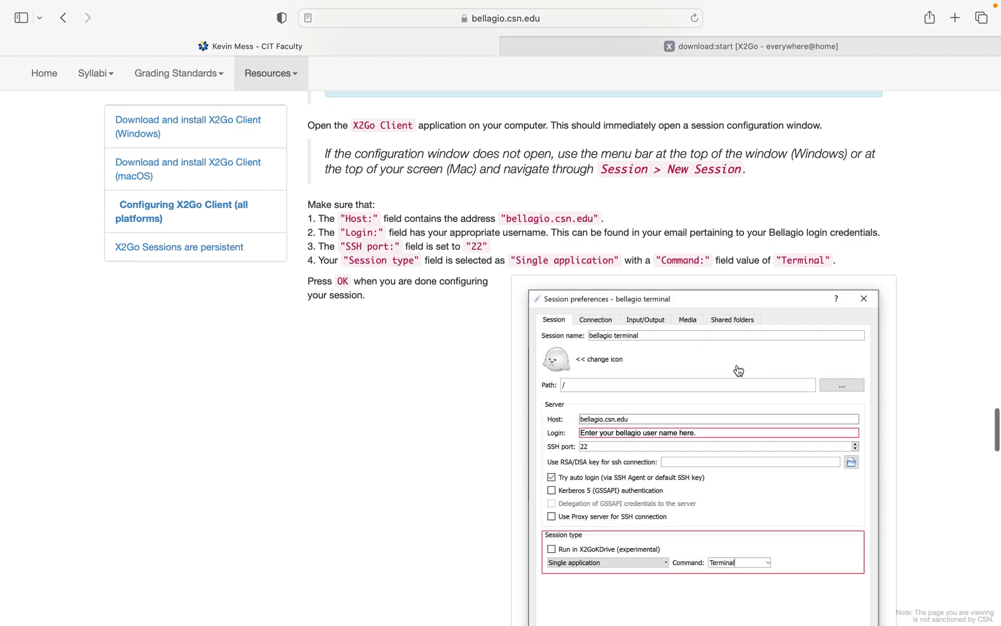
key("super+Tab")
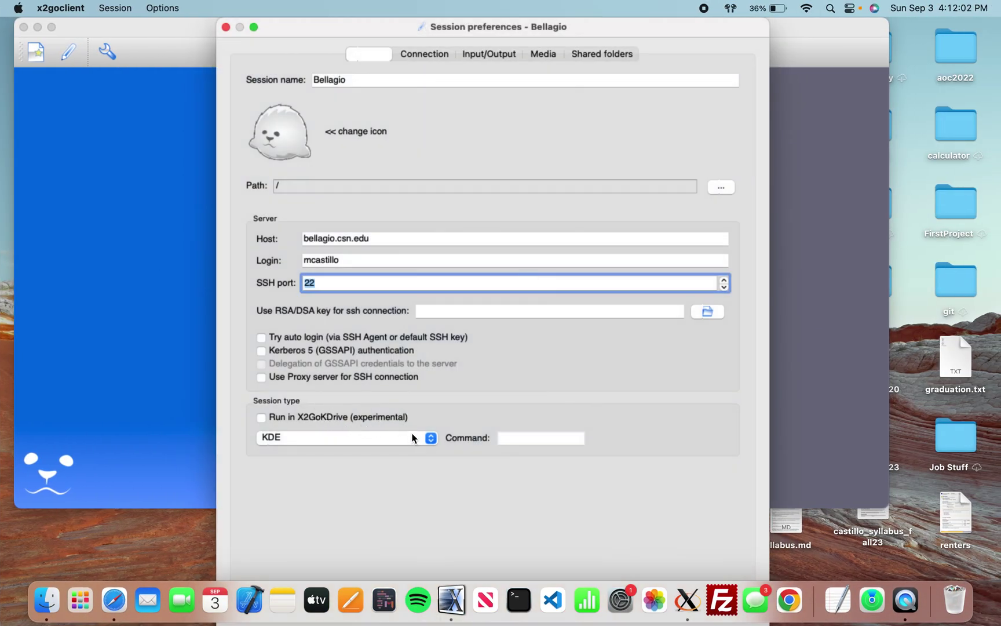
Set the session type to Single application with Terminal as the command.
key("super+Tab")
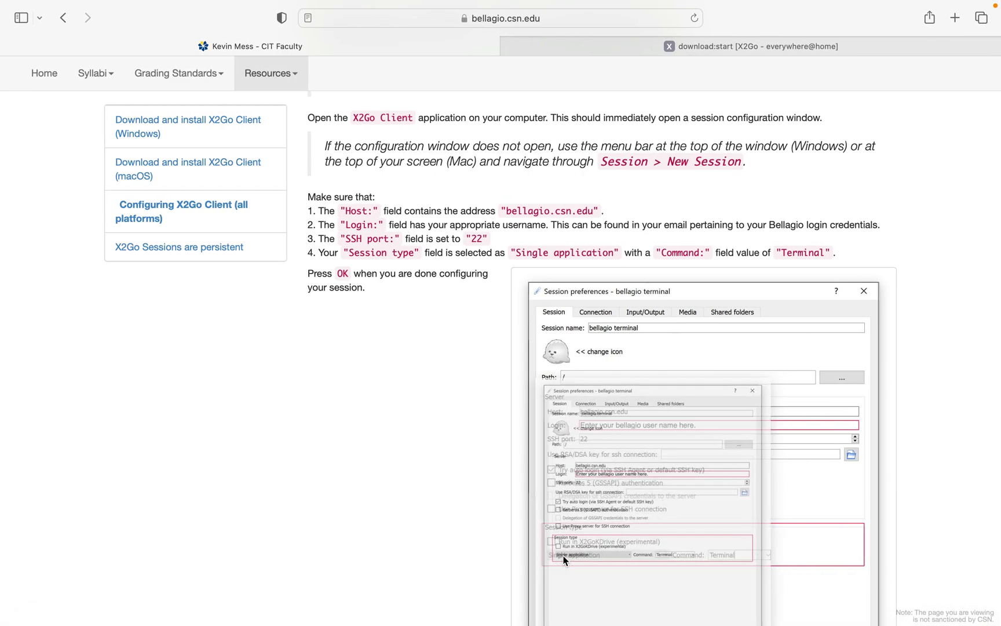
key("super+Tab")
left_click(429, 438)
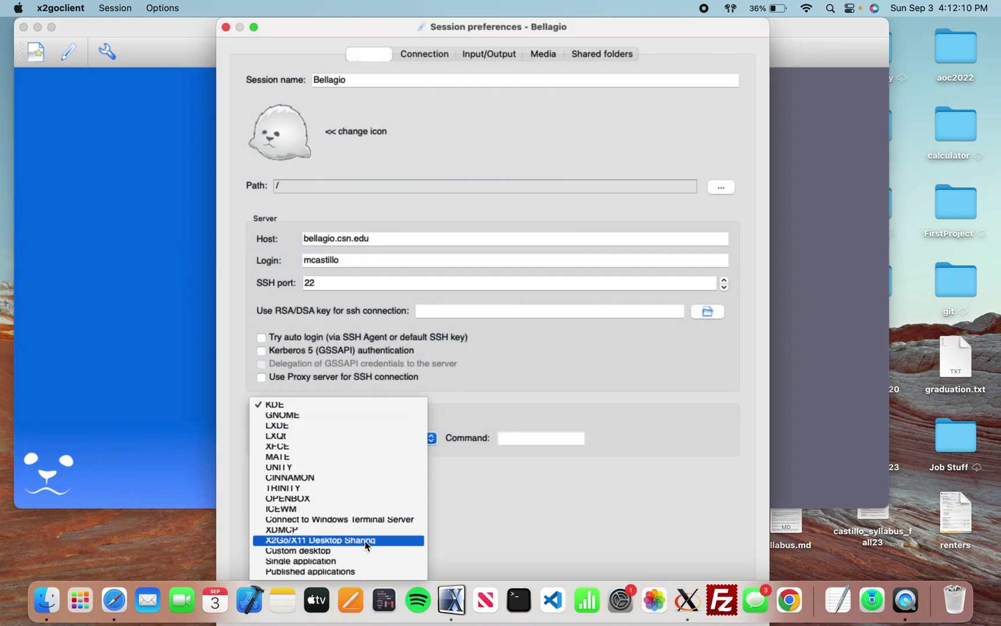
left_click(358, 560)
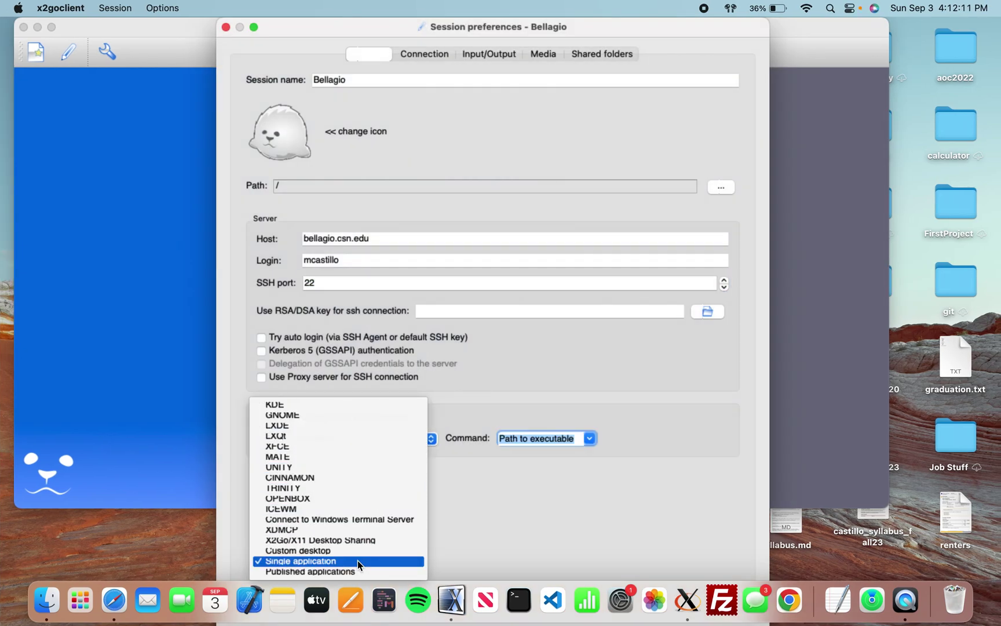
left_click(591, 439)
left_click(562, 492)
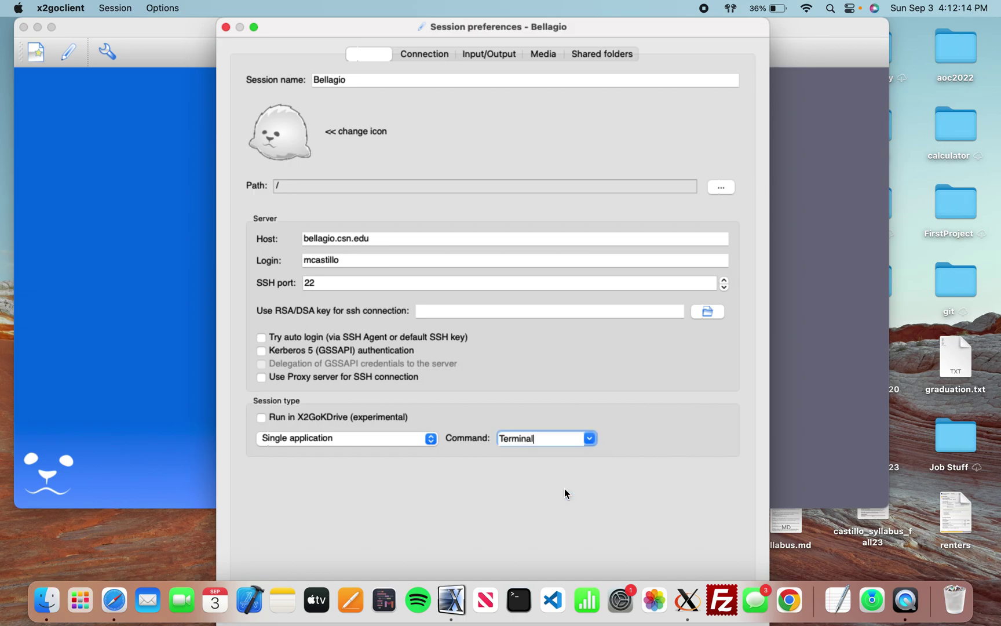
Compare with the guide's step 4 and read the sentence on finishing the configuration.
key("ctrl+Left")
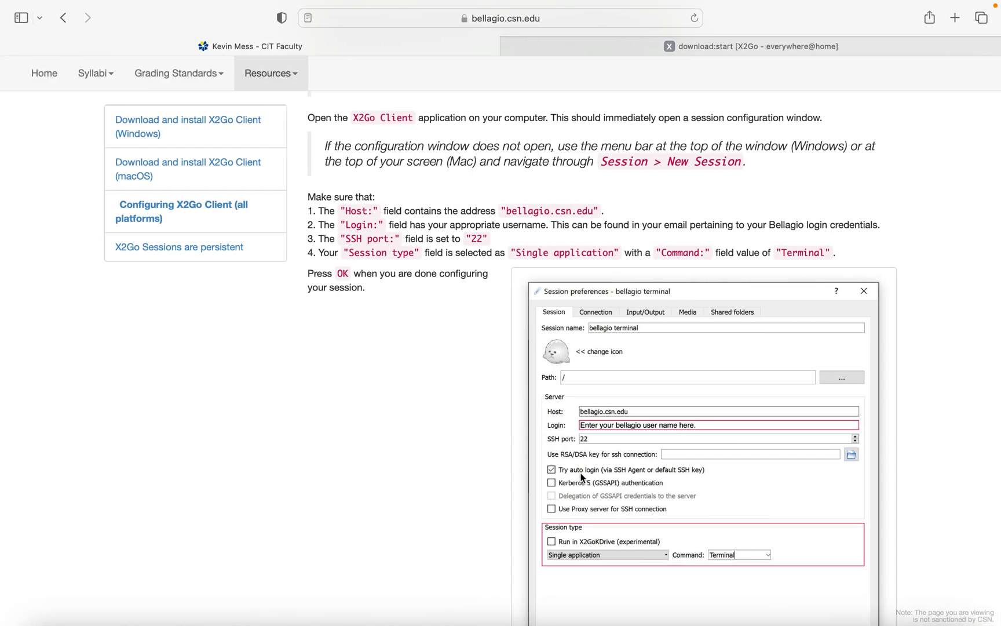
left_click_drag(308, 253, 833, 253)
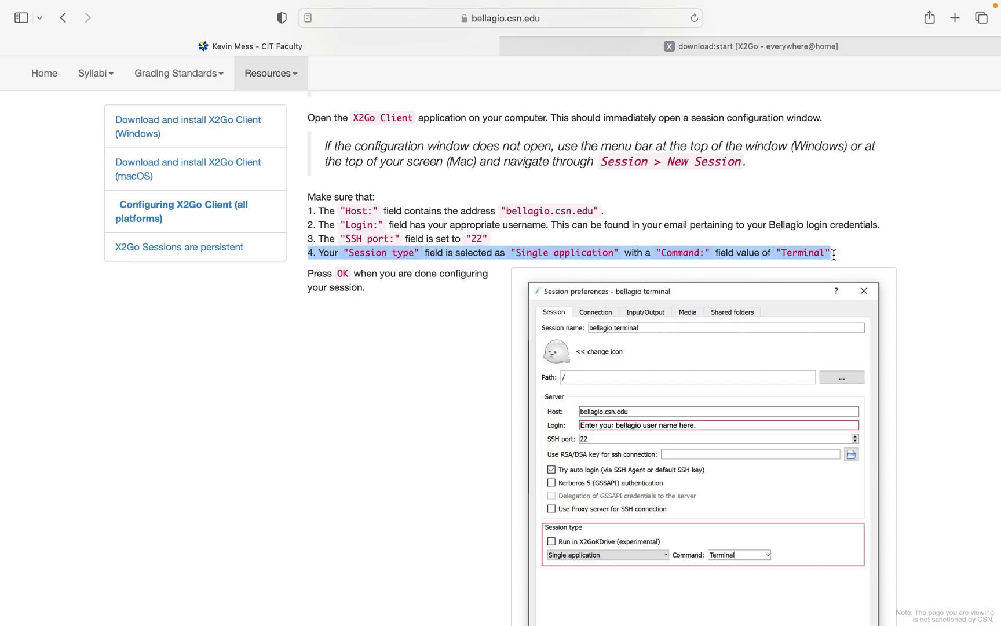
left_click(291, 396)
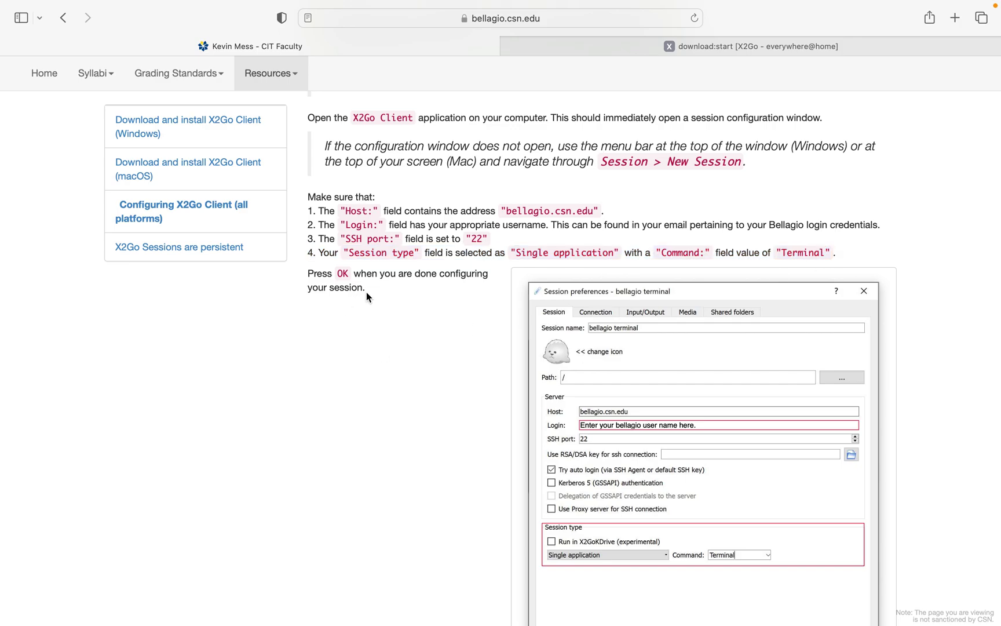
triple_click(297, 276)
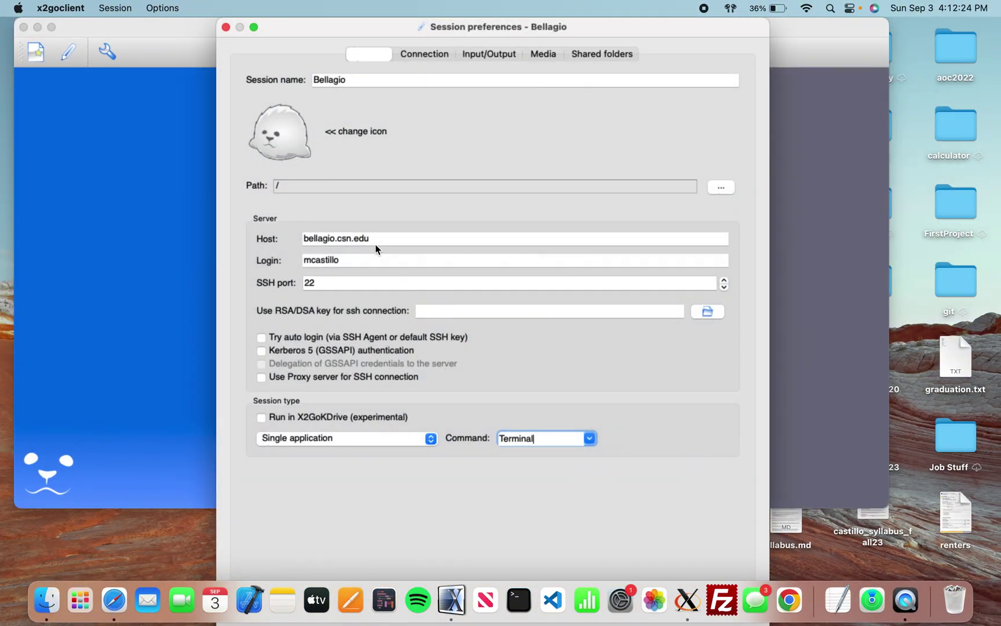
left_click(382, 240)
left_click(308, 236)
left_click_drag(308, 236, 374, 238)
left_click(378, 238)
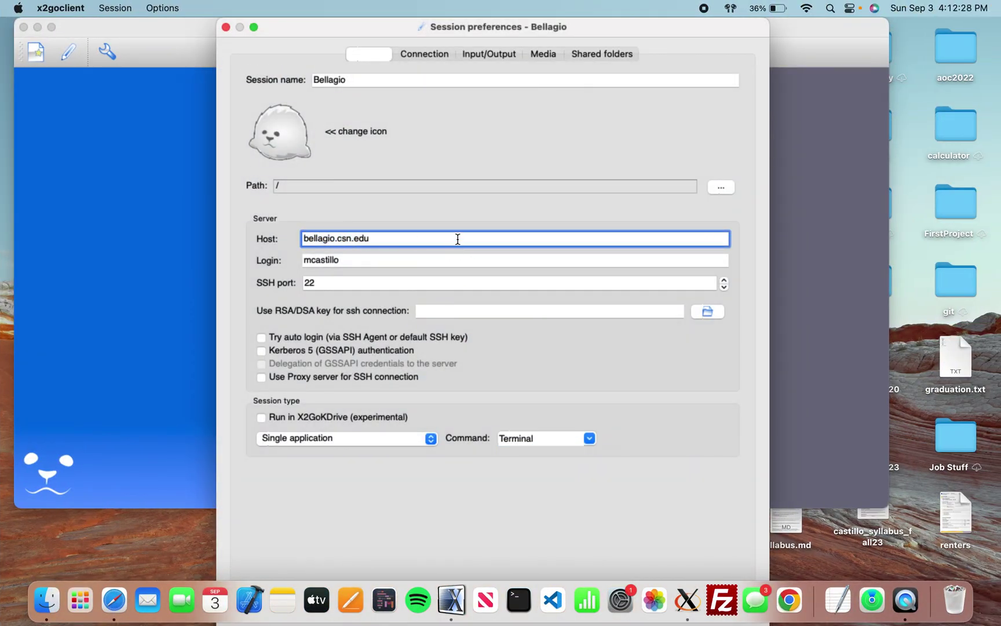
left_click_drag(374, 85, 282, 84)
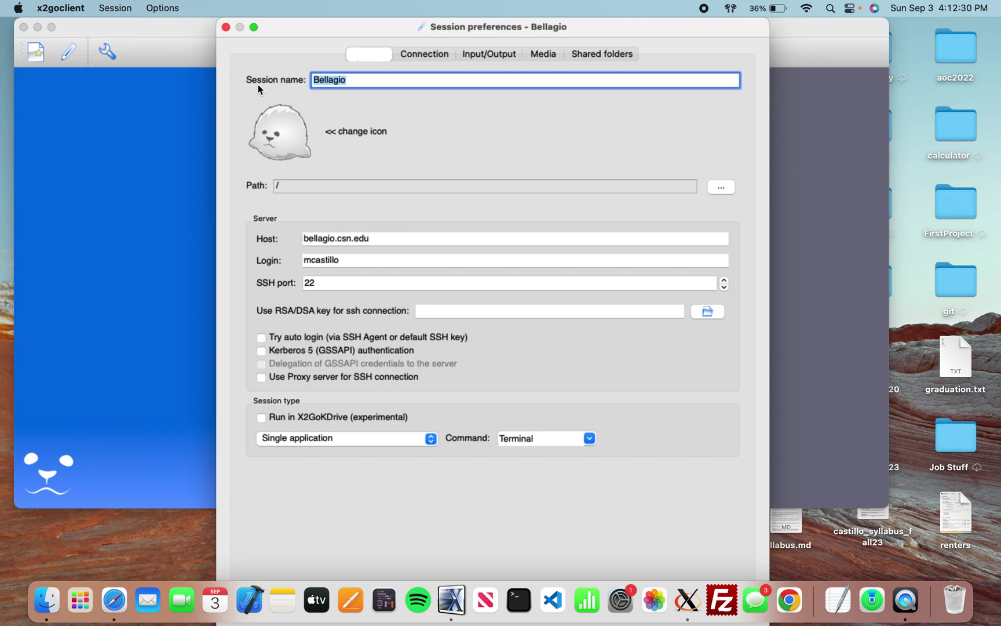
left_click(354, 277)
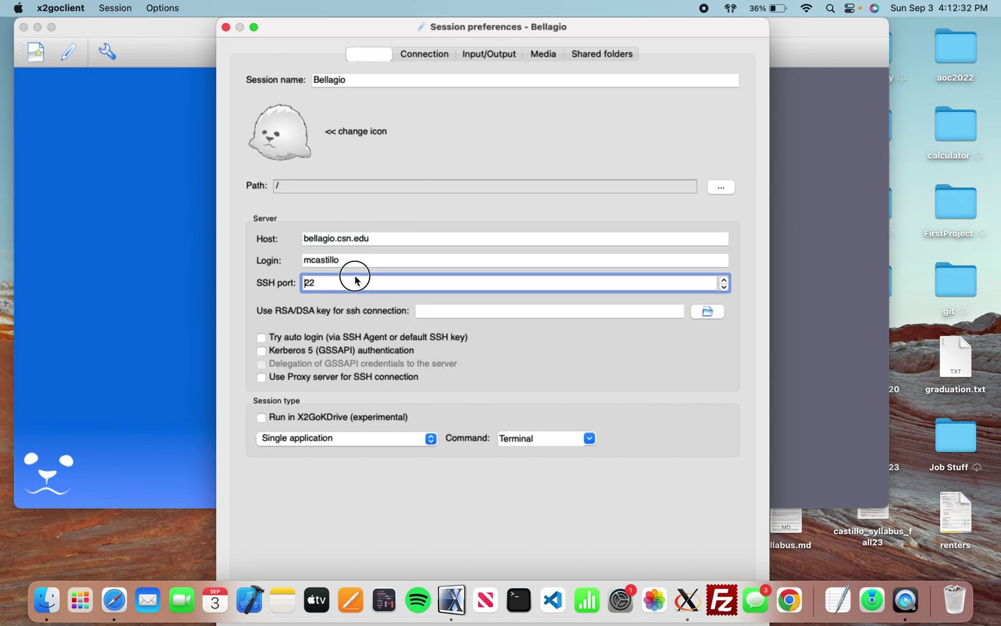
left_click_drag(344, 259, 236, 263)
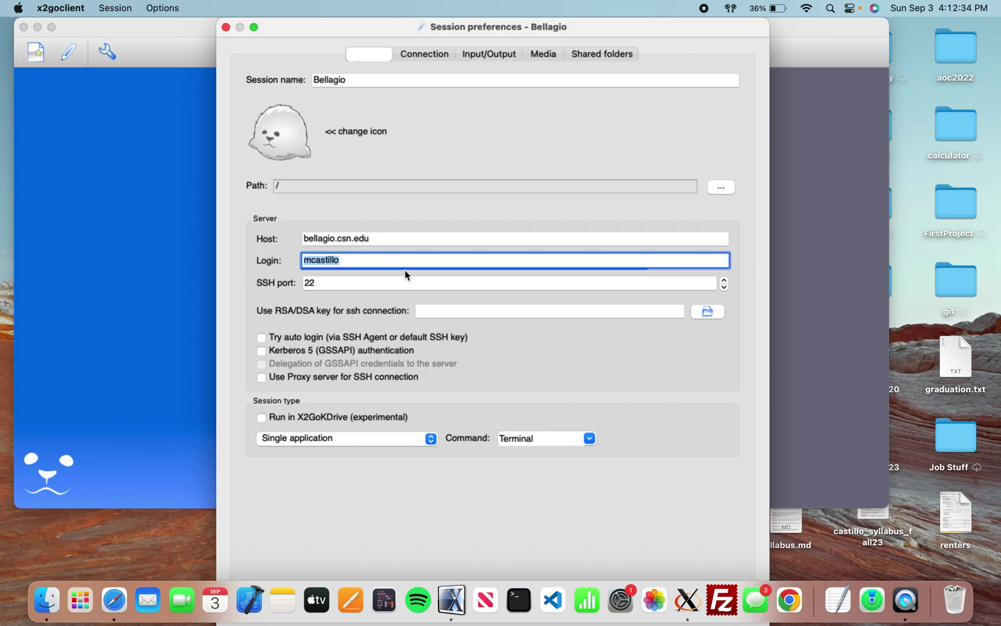
left_click(355, 282)
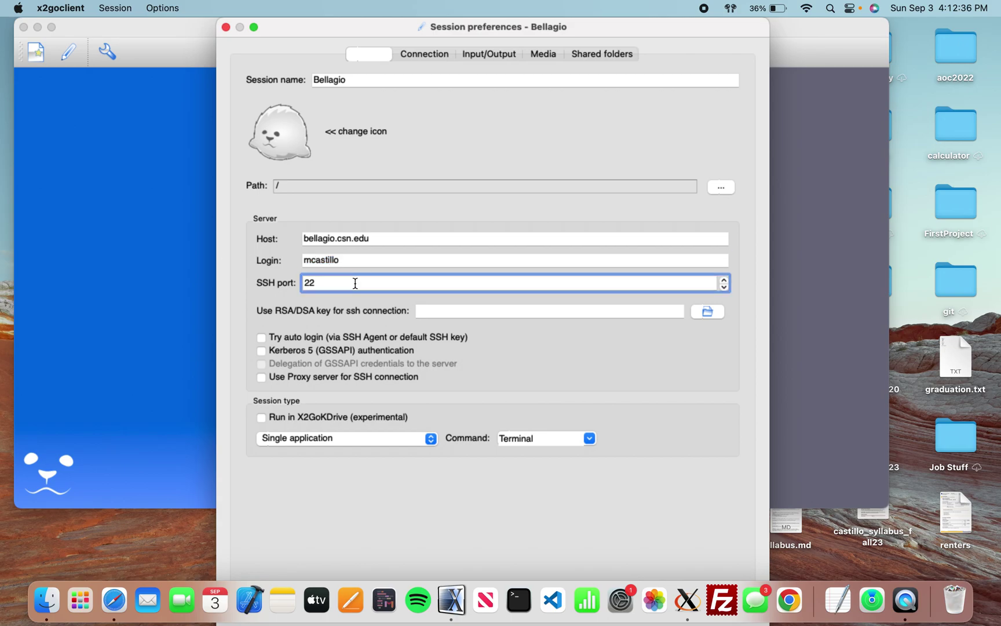
left_click_drag(321, 282, 304, 282)
left_click(335, 439)
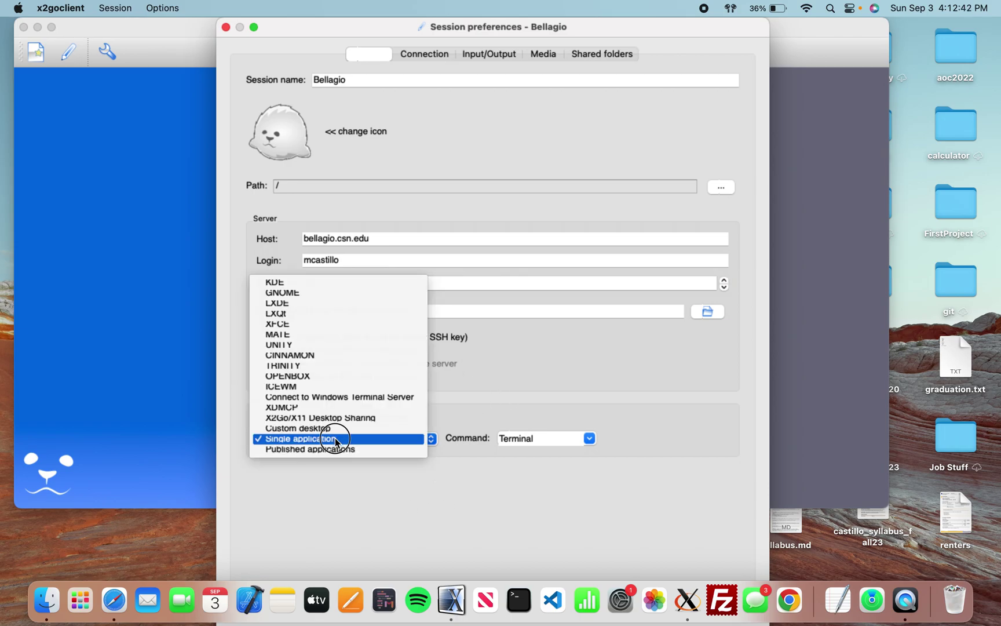
left_click(336, 439)
left_click(552, 444)
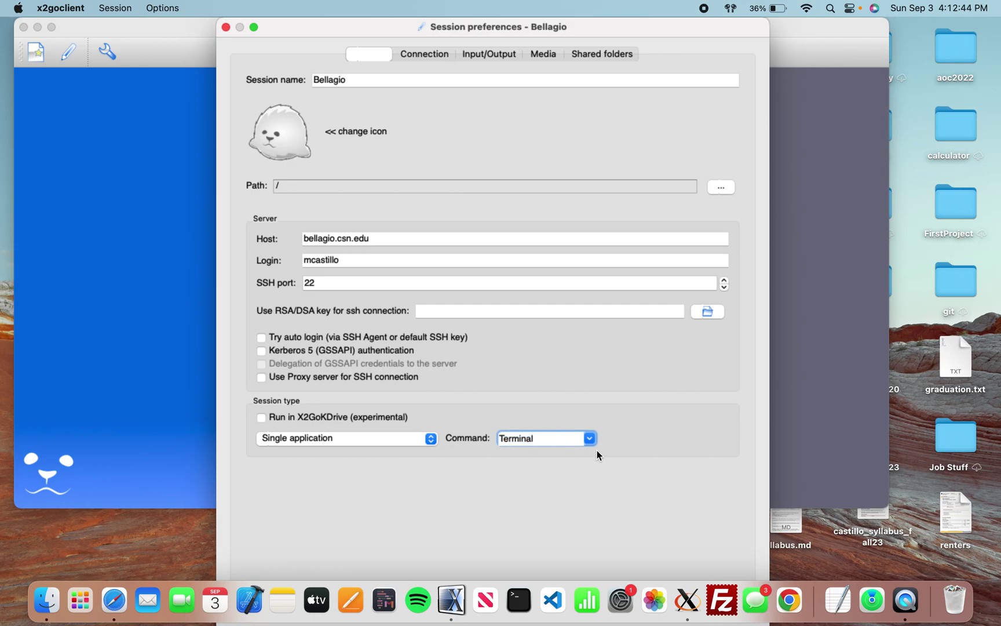
double_click(658, 27)
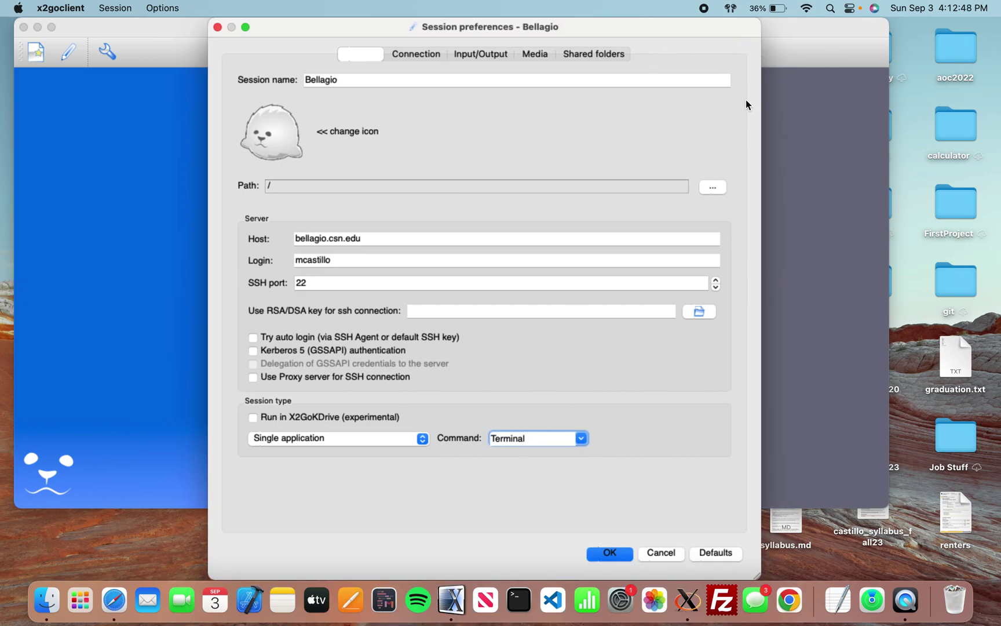
Save the Bellagio session, start it, and connect with the account password.
left_click(600, 553)
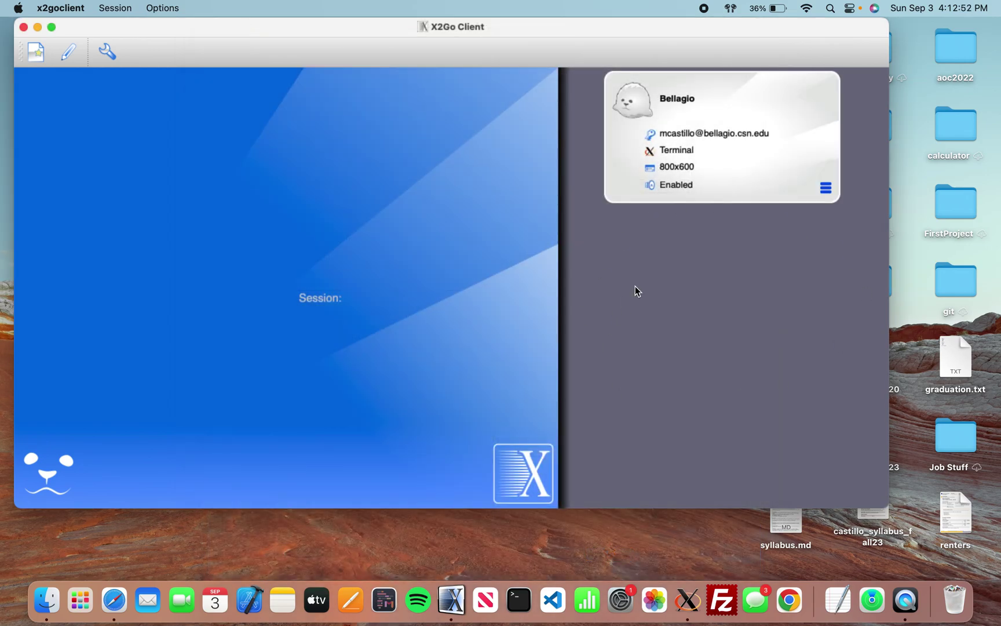
left_click_drag(288, 32, 323, 48)
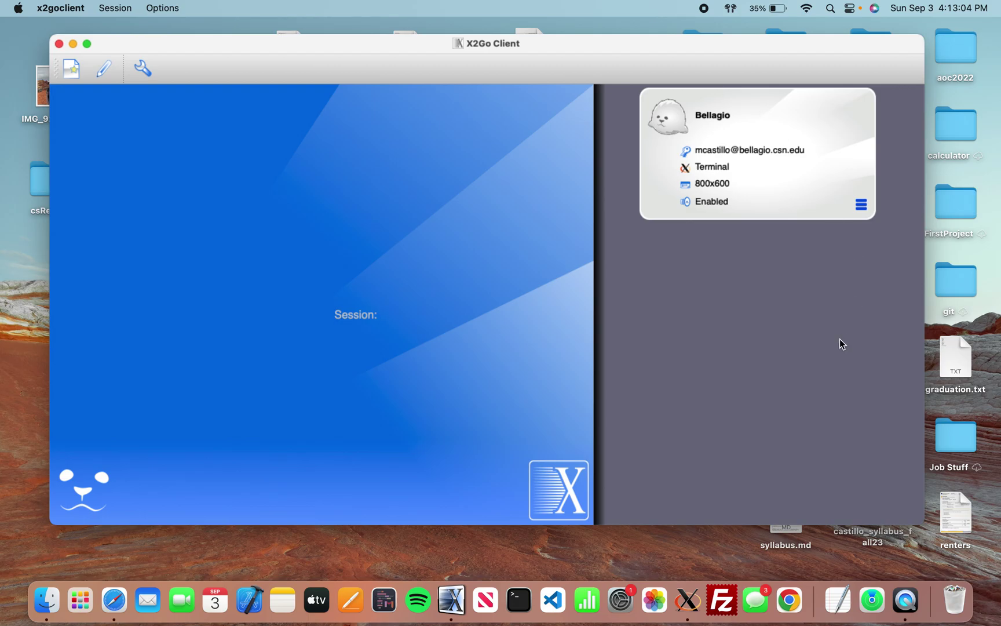
left_click(762, 117)
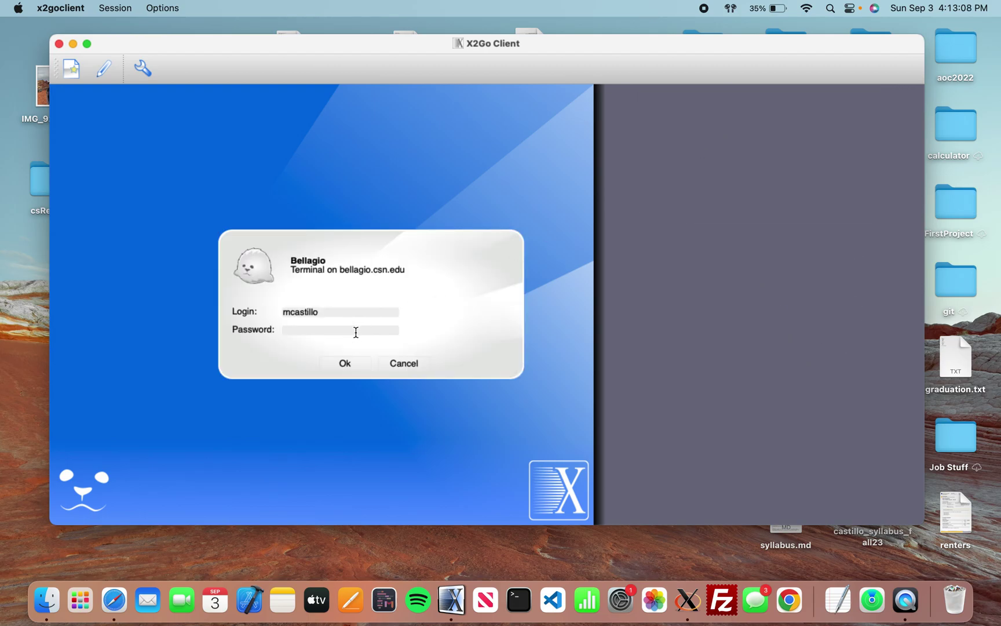
type("••••")
key("Return")
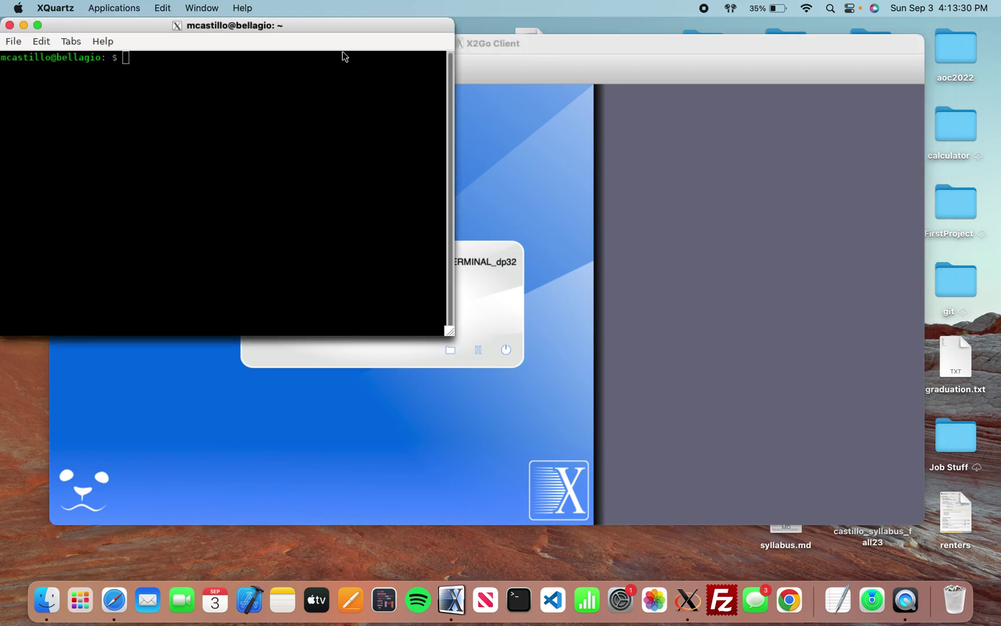
Centre the remote Terminal and inspect the user and bellagio host in its prompt.
left_click_drag(325, 34, 549, 103)
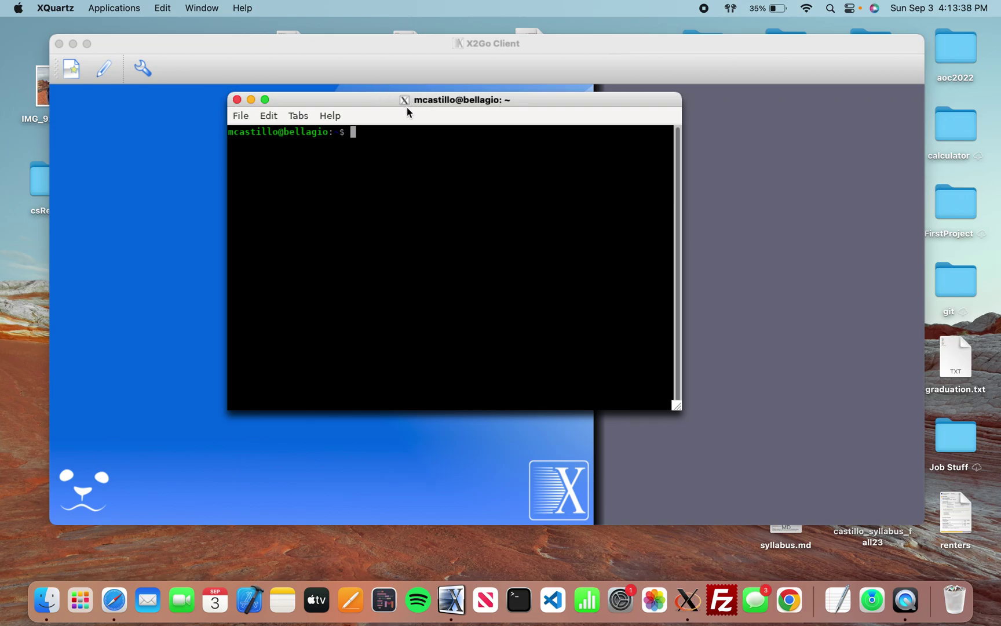
left_click_drag(279, 139, 229, 129)
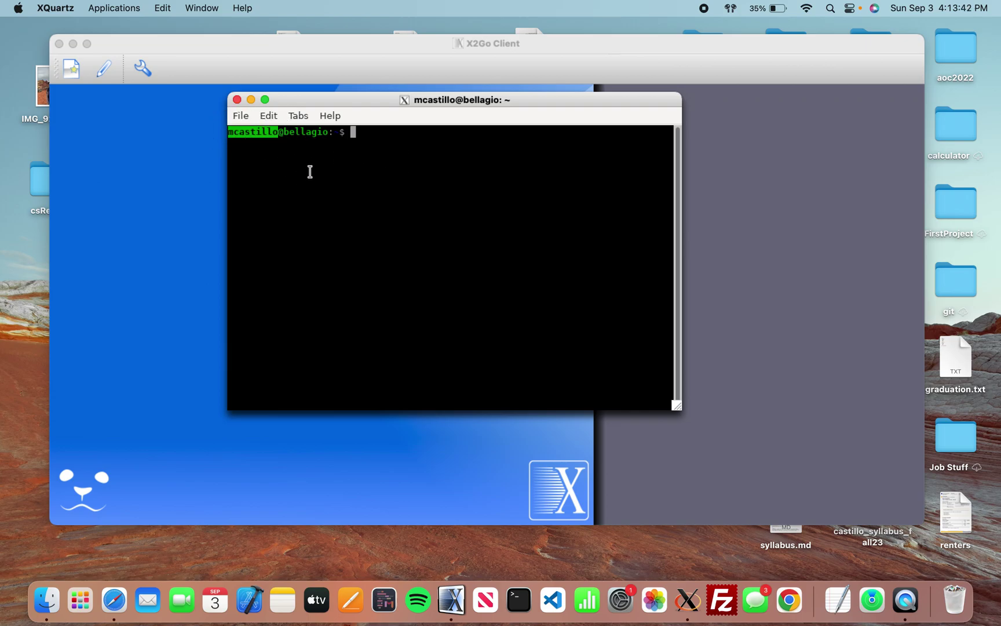
left_click_drag(329, 133, 285, 132)
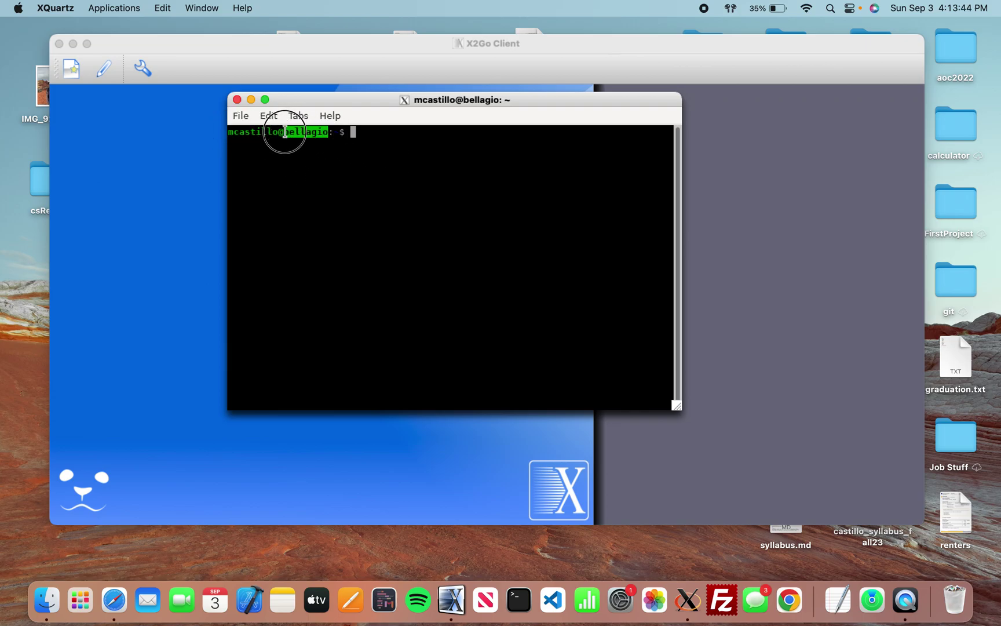
left_click(298, 188)
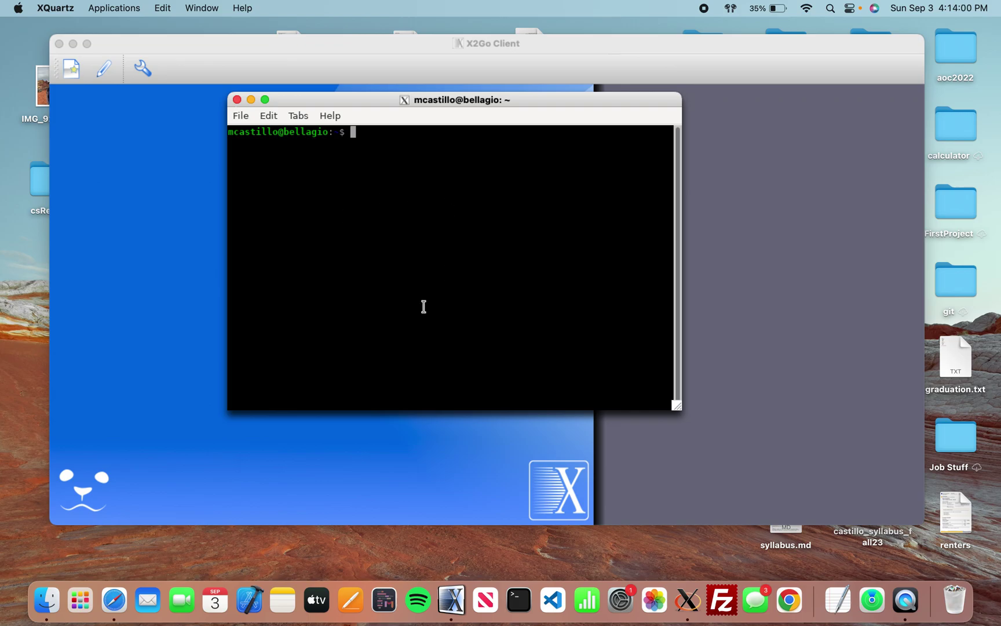
triple_click(297, 134)
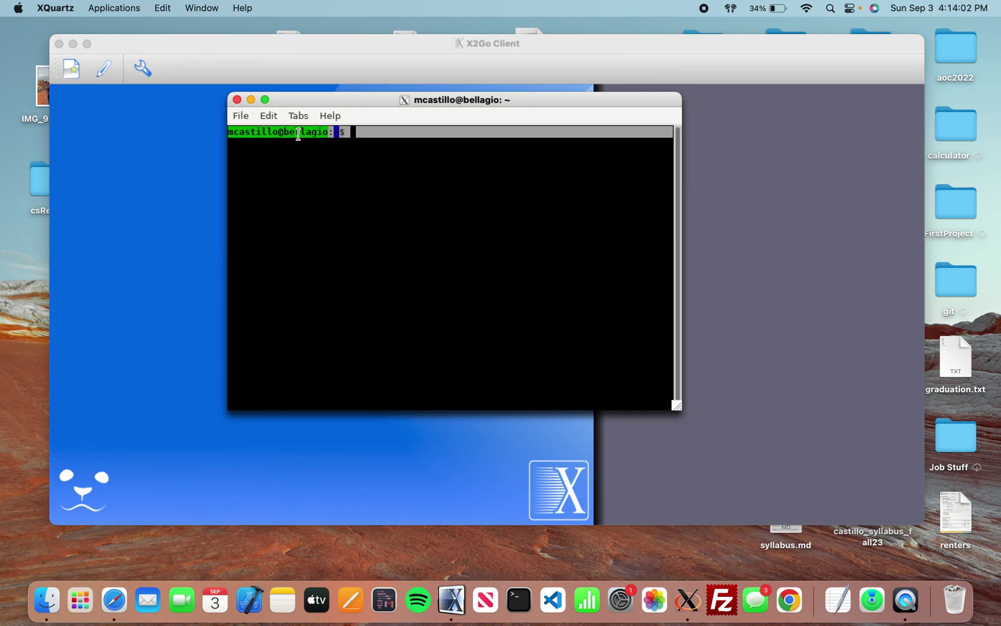
left_click(358, 261)
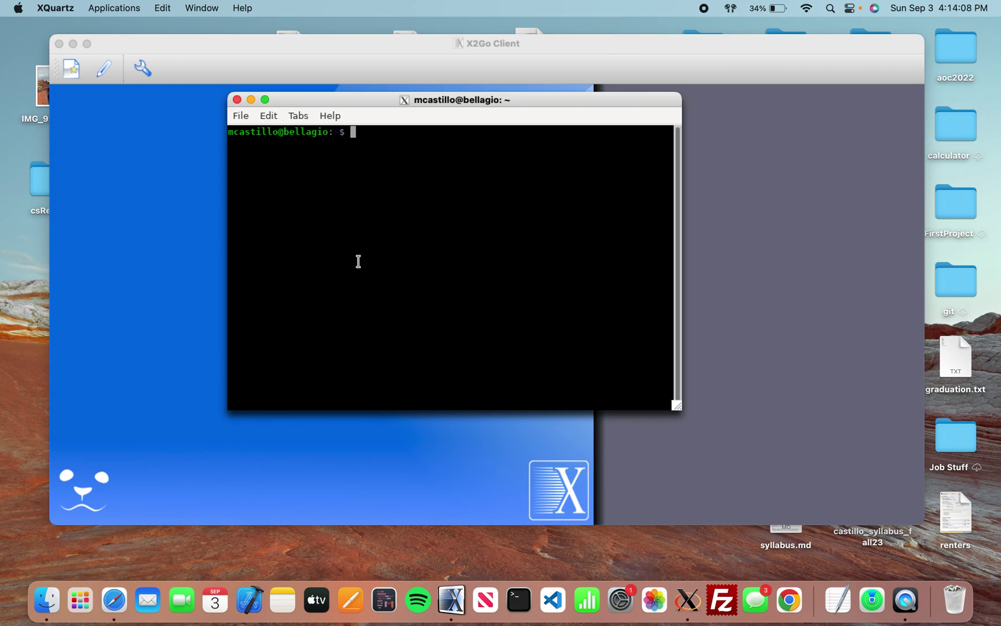
Run tree and pick out the CSN and cs135 directories in the listing.
type("tree")
key("Return")
scroll(358, 262, "up", 20)
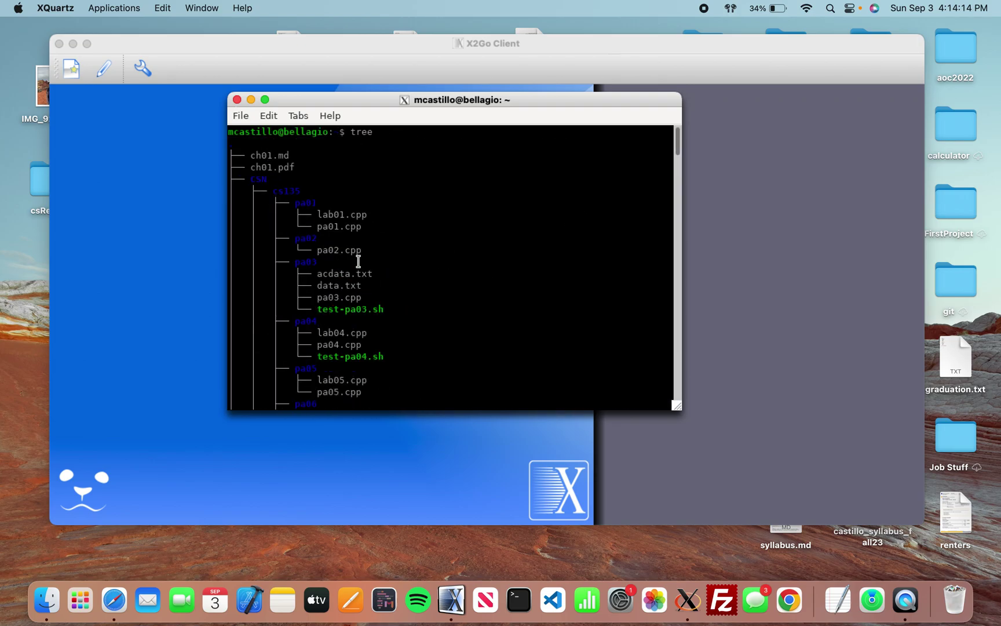
double_click(262, 180)
left_click(262, 188)
left_click(259, 186)
double_click(288, 191)
left_click(353, 201)
Inspect the ch01 file entries, scroll through the output, then clear the terminal.
triple_click(253, 169)
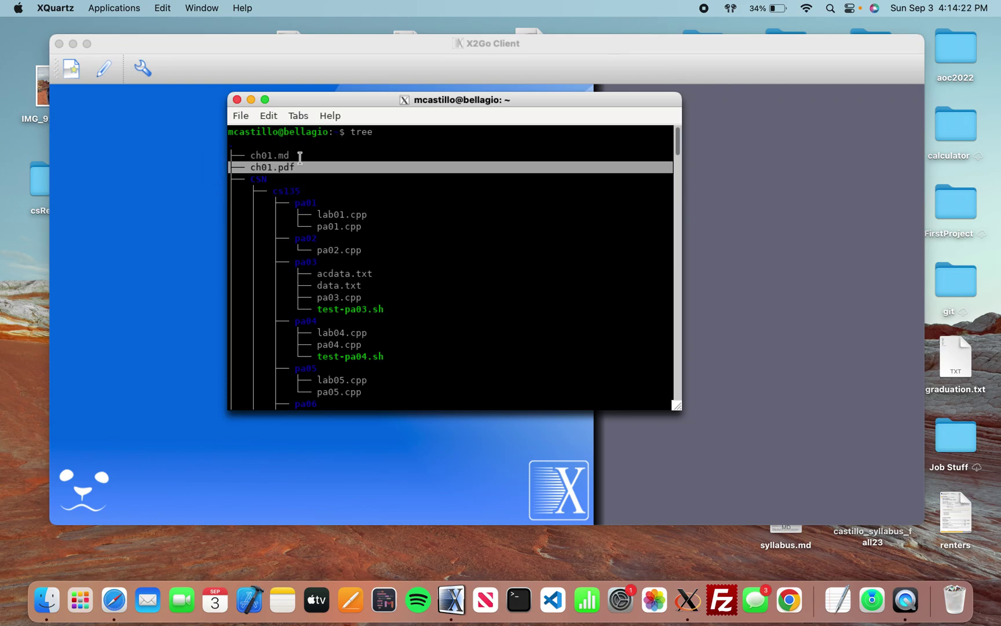
triple_click(312, 156)
triple_click(279, 165)
left_click_drag(289, 156, 236, 154)
left_click(362, 191)
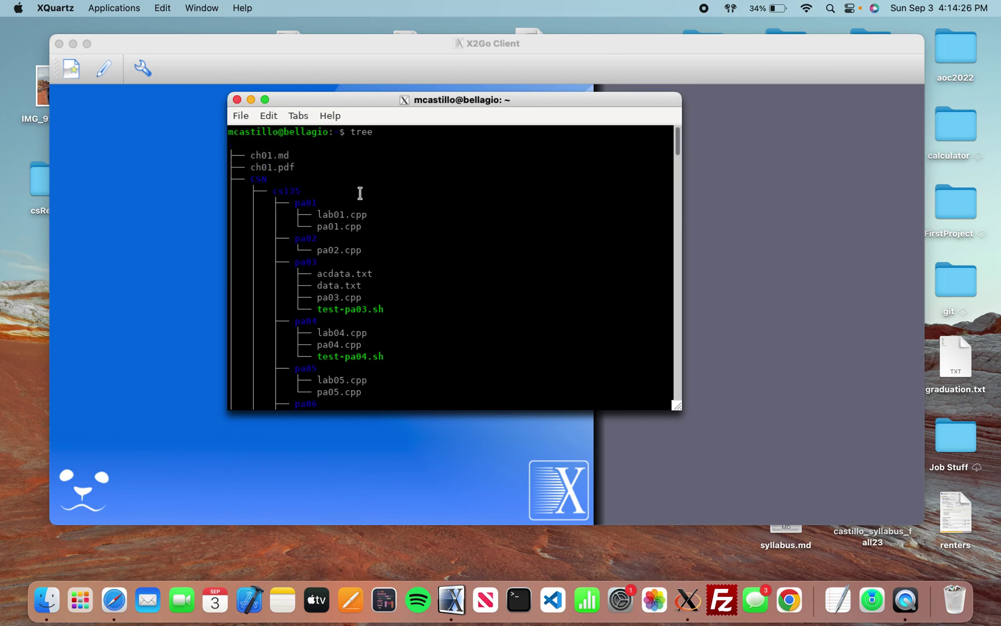
scroll(469, 291, "down", 20)
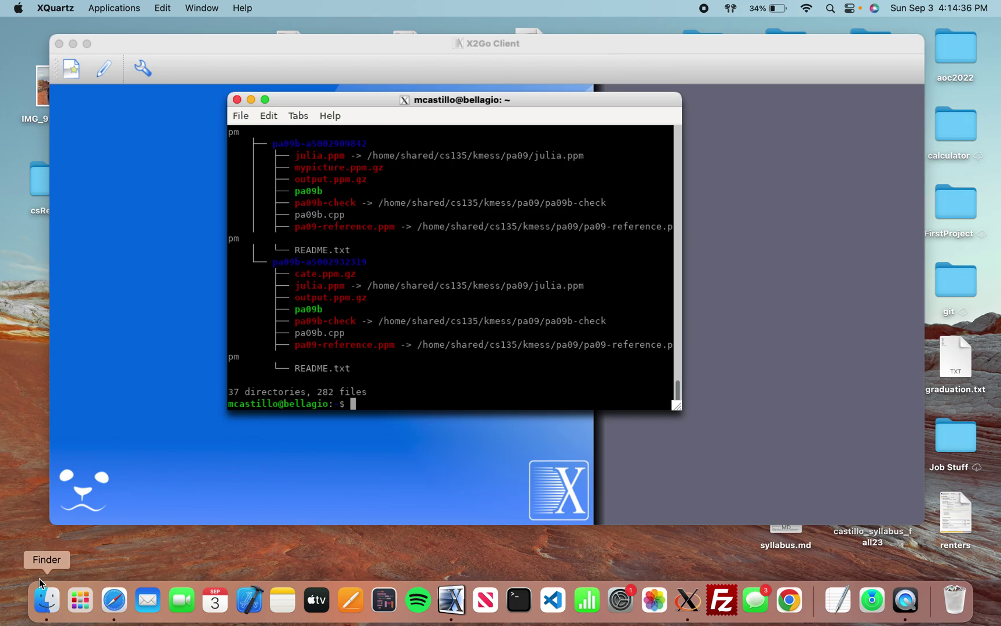
scroll(390, 332, "up", 3)
scroll(390, 332, "down", 3)
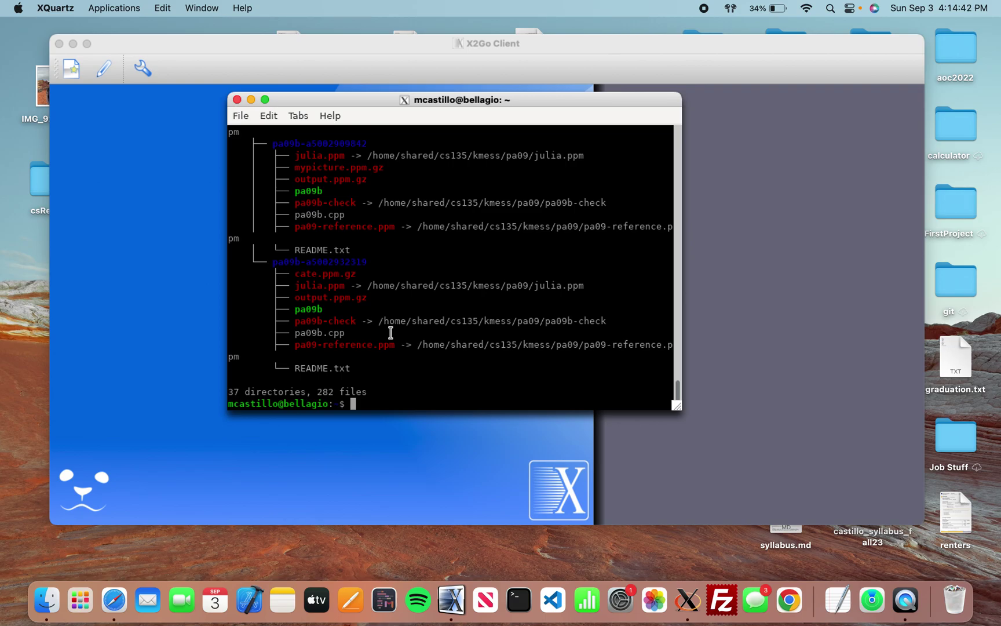
type("clear")
key("Return")
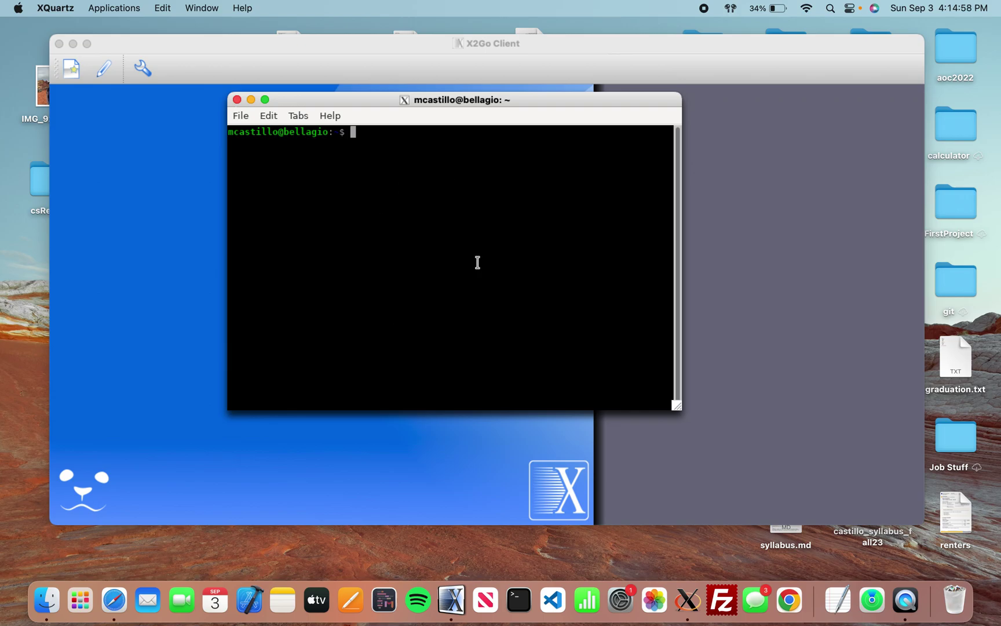
Run passwd in the remote terminal, then abandon it at the Current password prompt.
type("passwd")
key("Return")
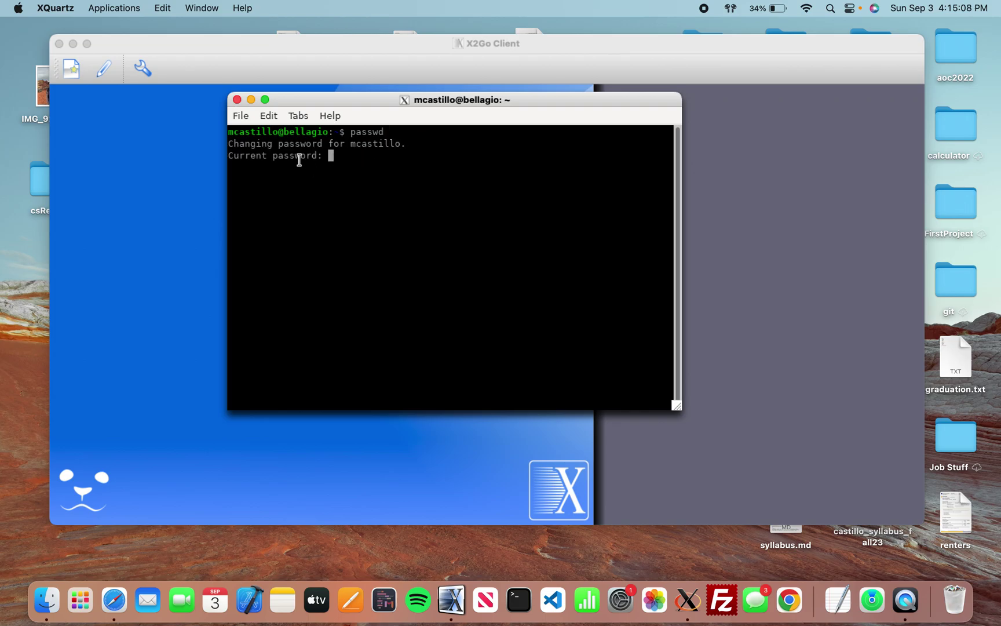
left_click_drag(324, 157, 228, 156)
left_click(392, 145)
Open a new terminal tab and close the tab stuck at the password prompt.
left_click(241, 116)
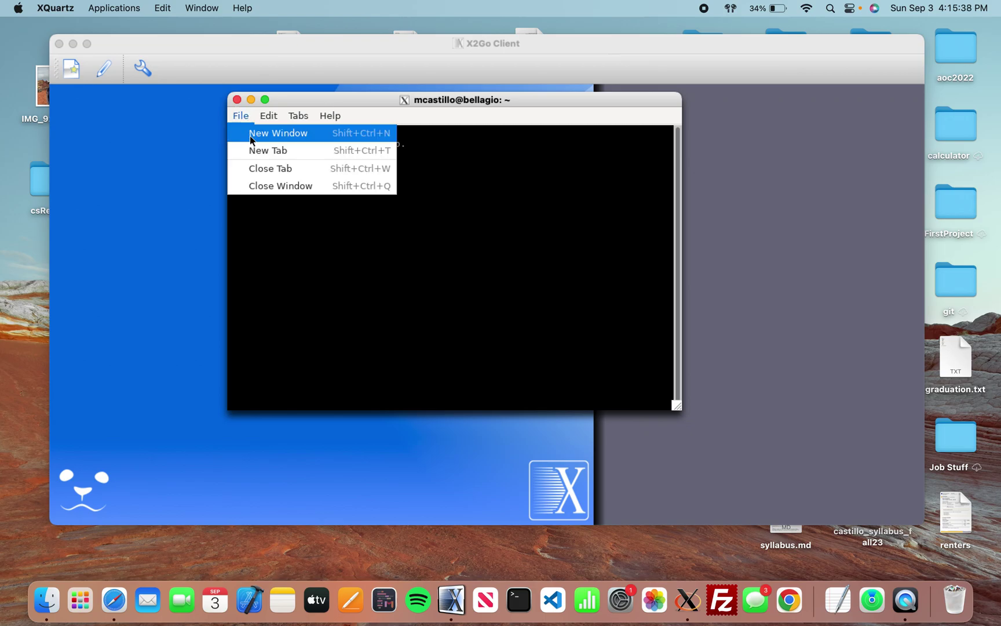
left_click(258, 150)
left_click(315, 146)
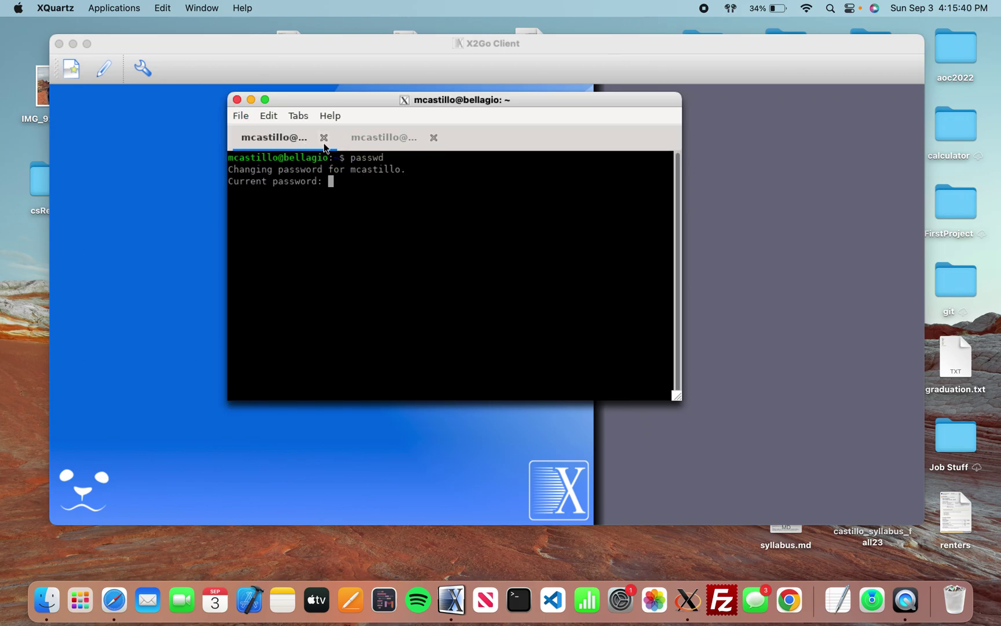
left_click(324, 138)
left_click(368, 172)
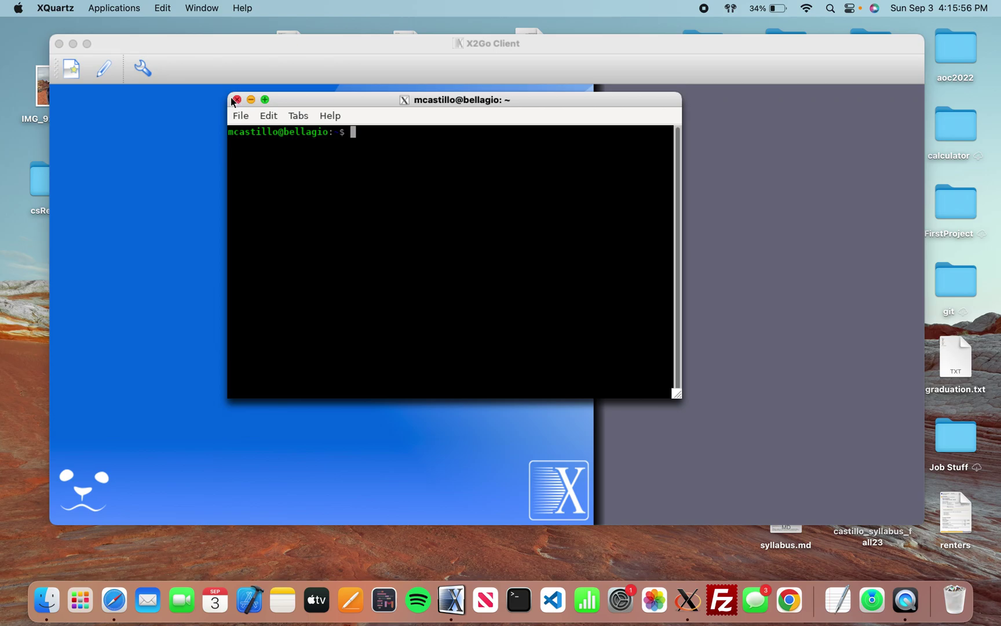
Run exit to close the remote bellagio terminal, correcting the 'exirt' typo first.
left_click(400, 192)
type("exirt")
key("BackSpace")
key("BackSpace")
type("t")
key("Return")
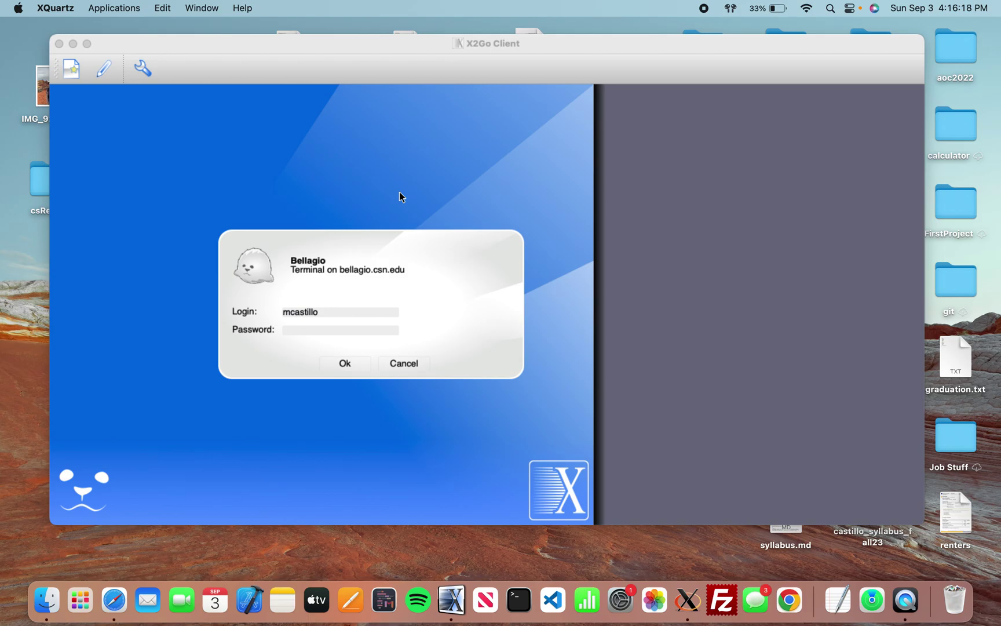
Quit the X2Go Client from its dock icon and relaunch it.
right_click(463, 599)
left_click(463, 553)
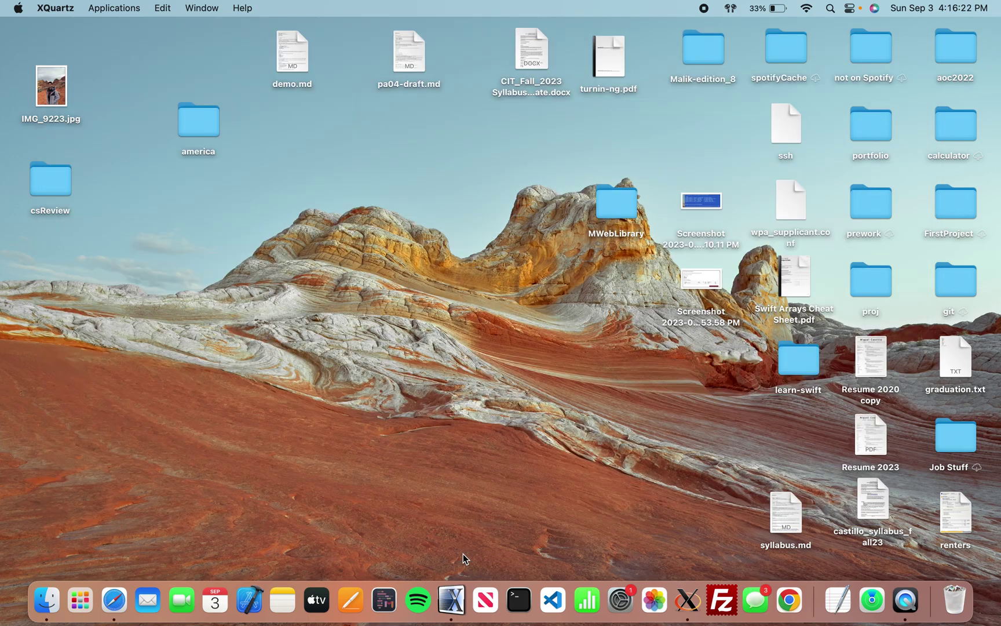
left_click(461, 595)
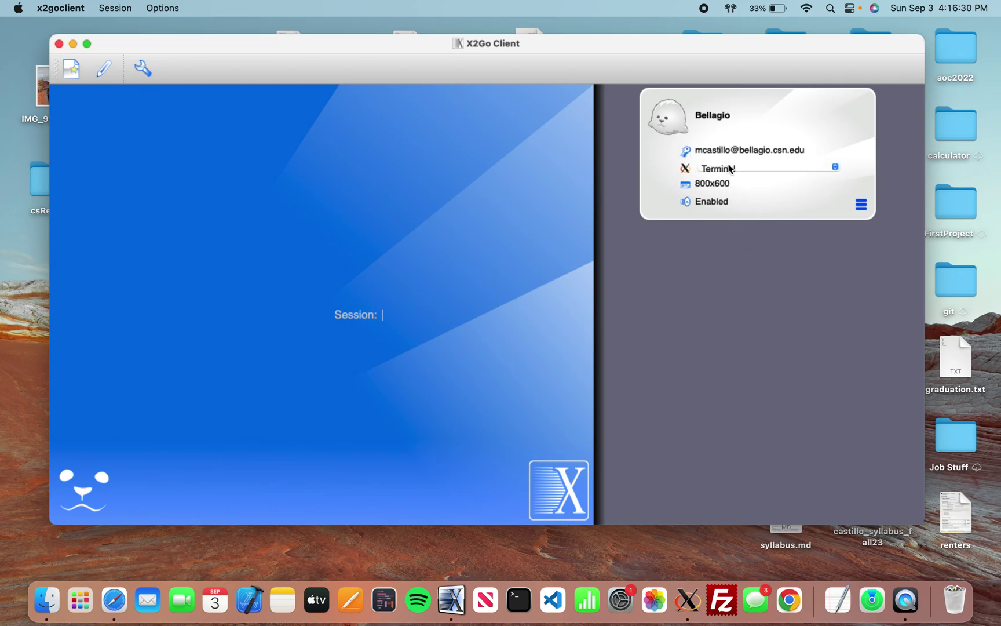
Start the Bellagio session login, cancel it, then switch to the instructions page.
left_click(788, 136)
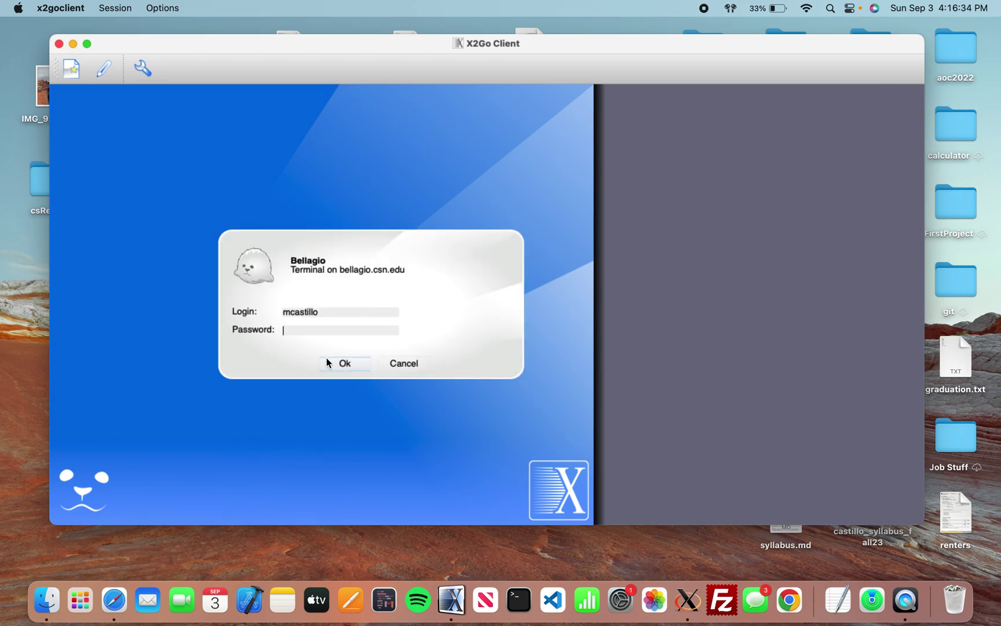
left_click(392, 365)
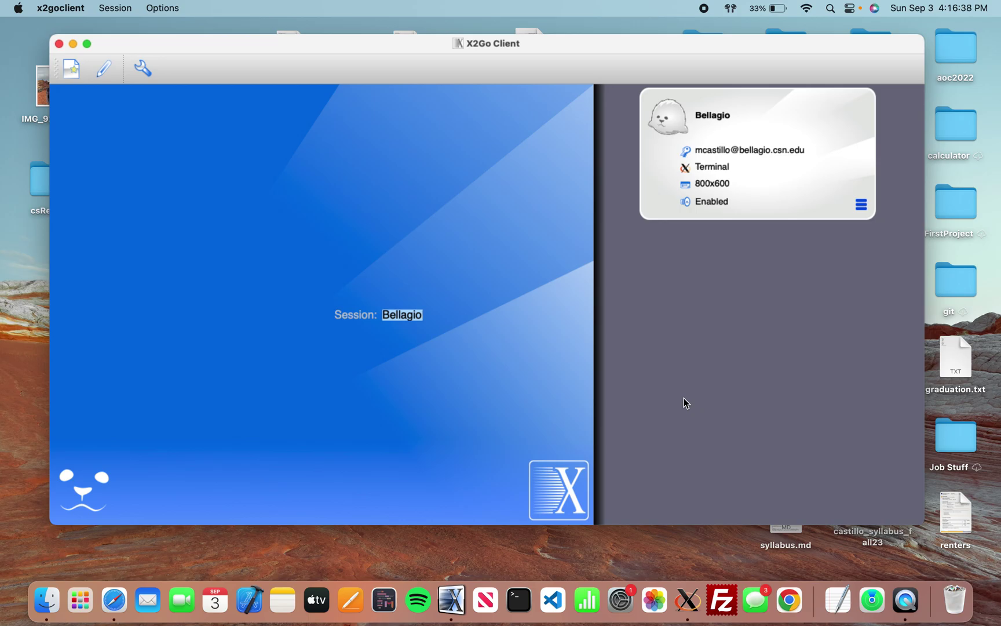
key("ctrl+Left")
Jump through the persistent sessions, configuring, and macOS sections to the Windows download section.
left_click(191, 255)
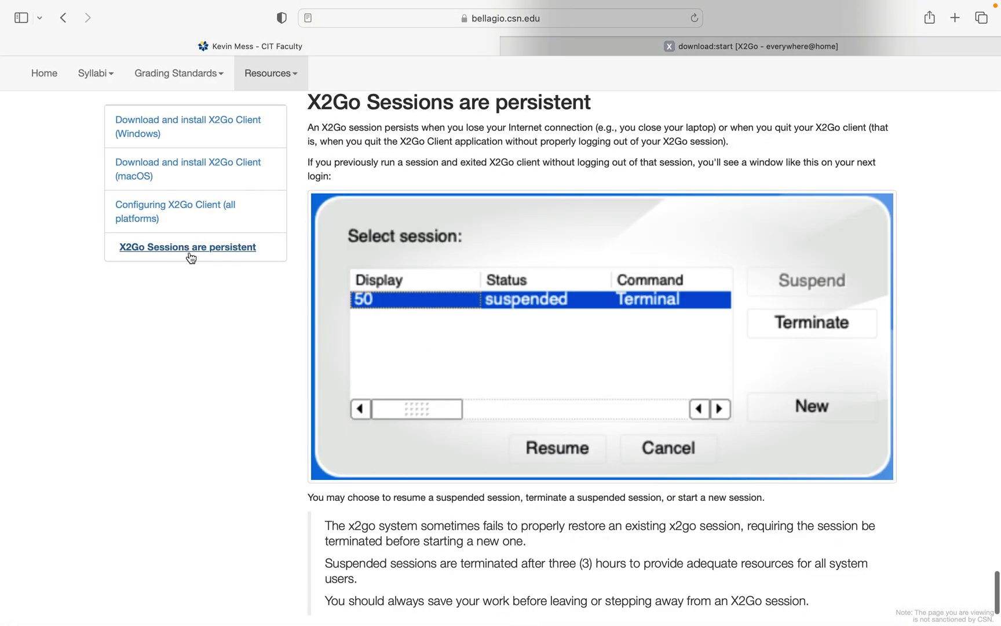
scroll(429, 372, "up", 5)
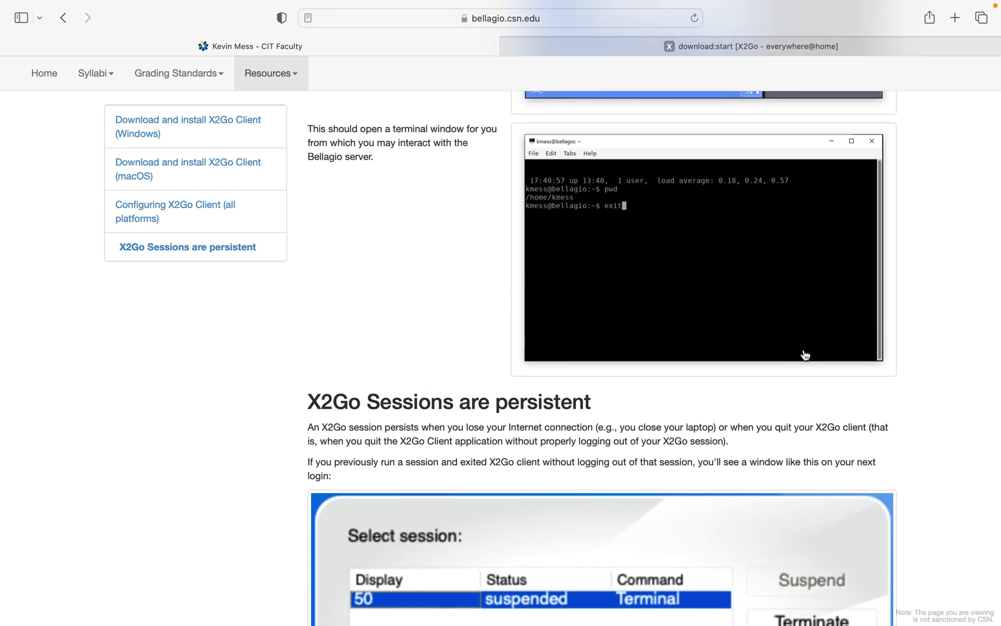
left_click(167, 201)
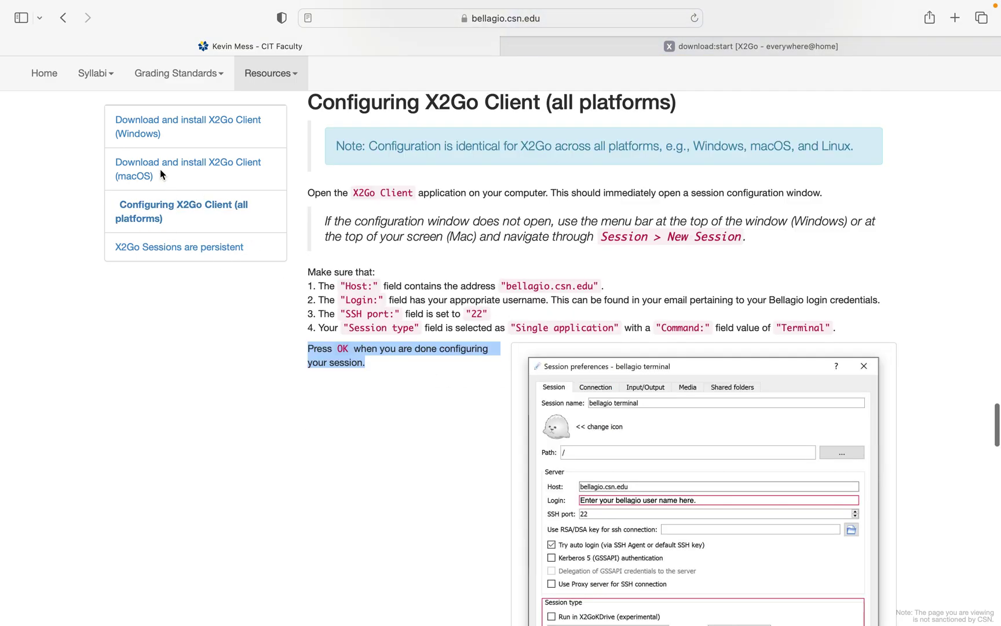
left_click(168, 169)
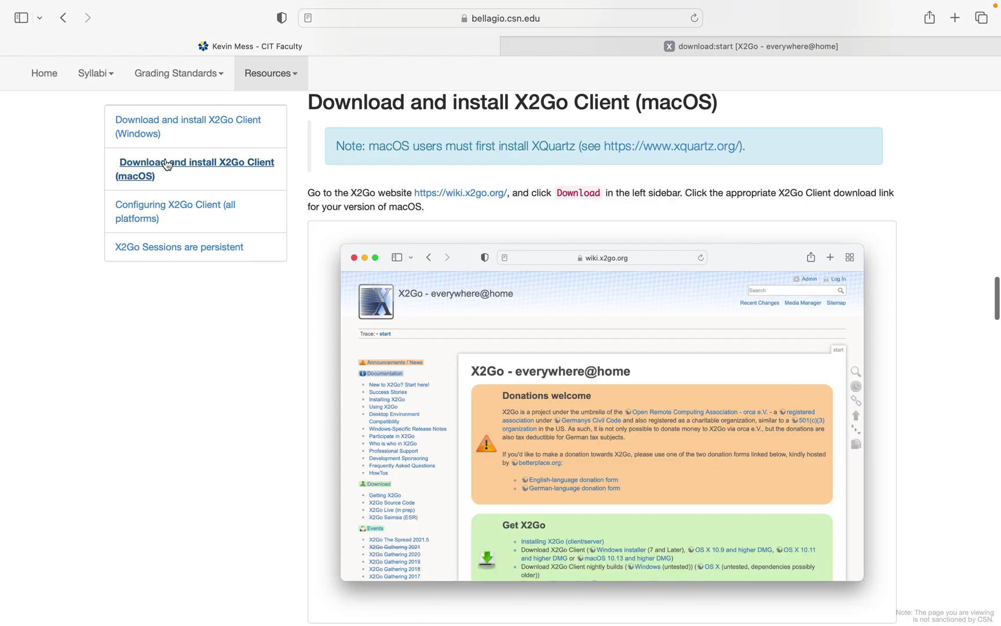
left_click(165, 133)
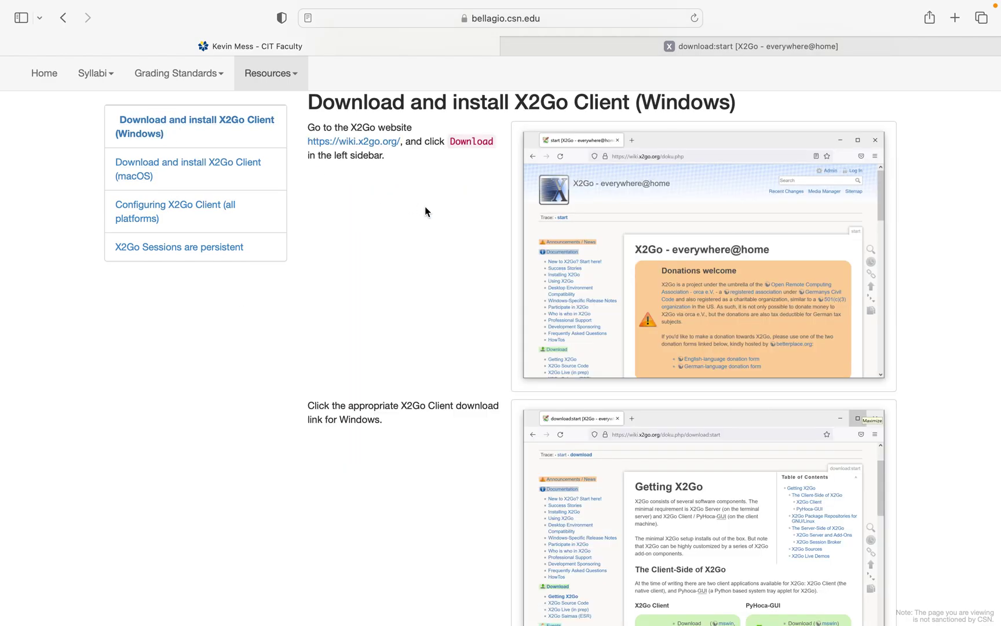